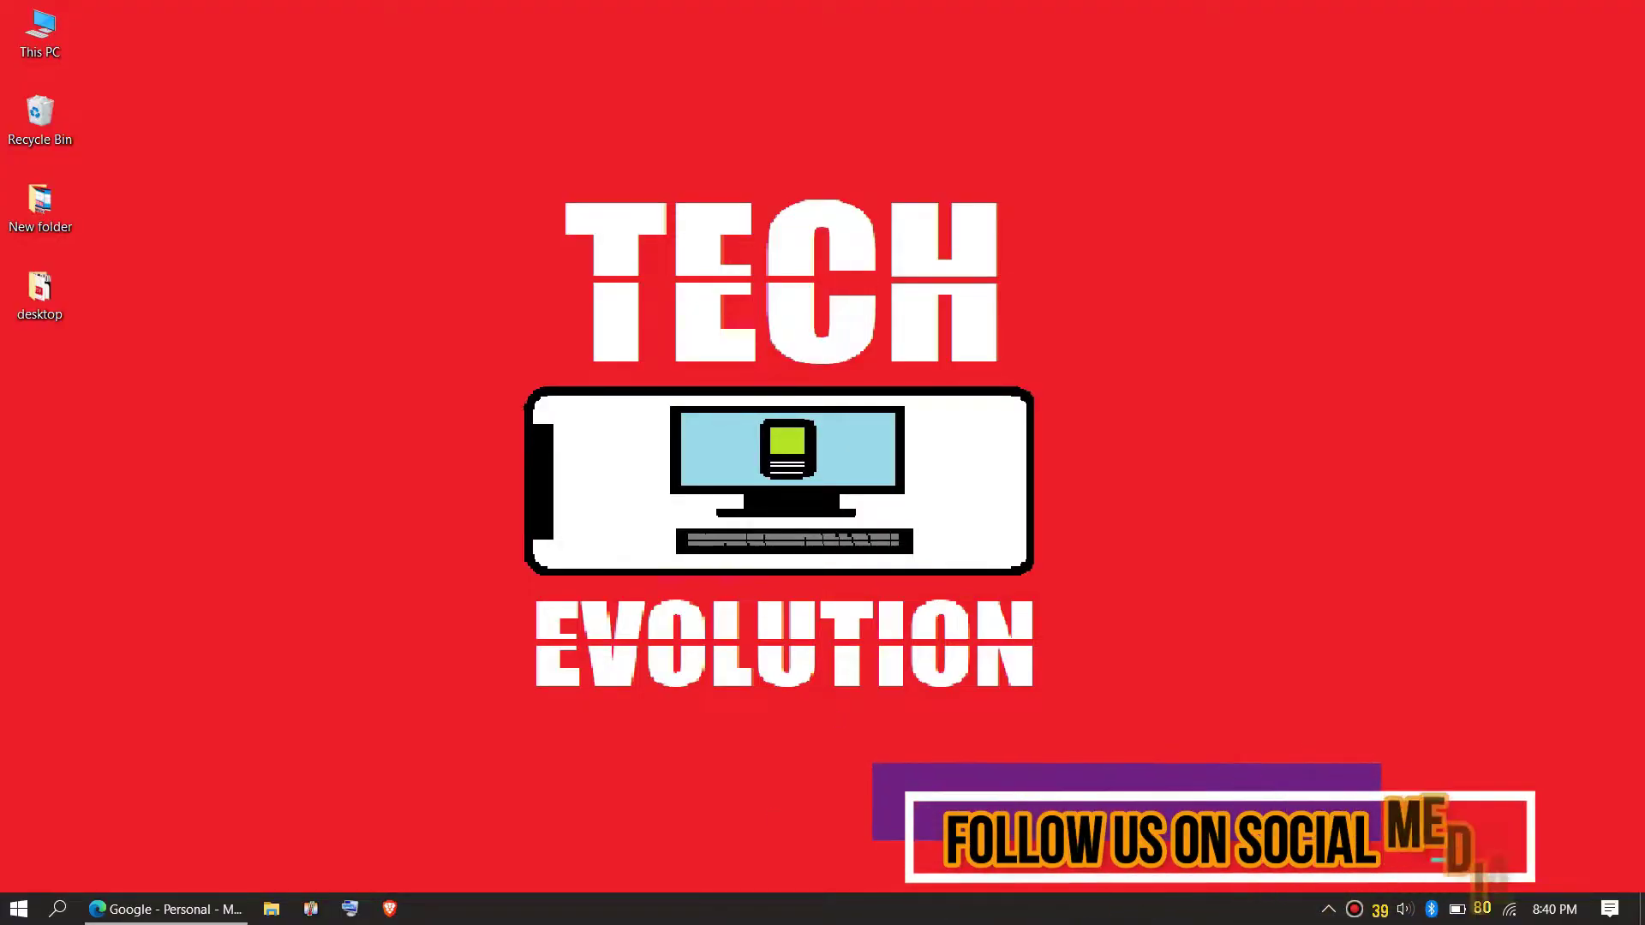
# Search Google for msvcp140.dll, open its DLL-files.com page and highlight the 32-bit version details.
pyautogui.click(120, 910)
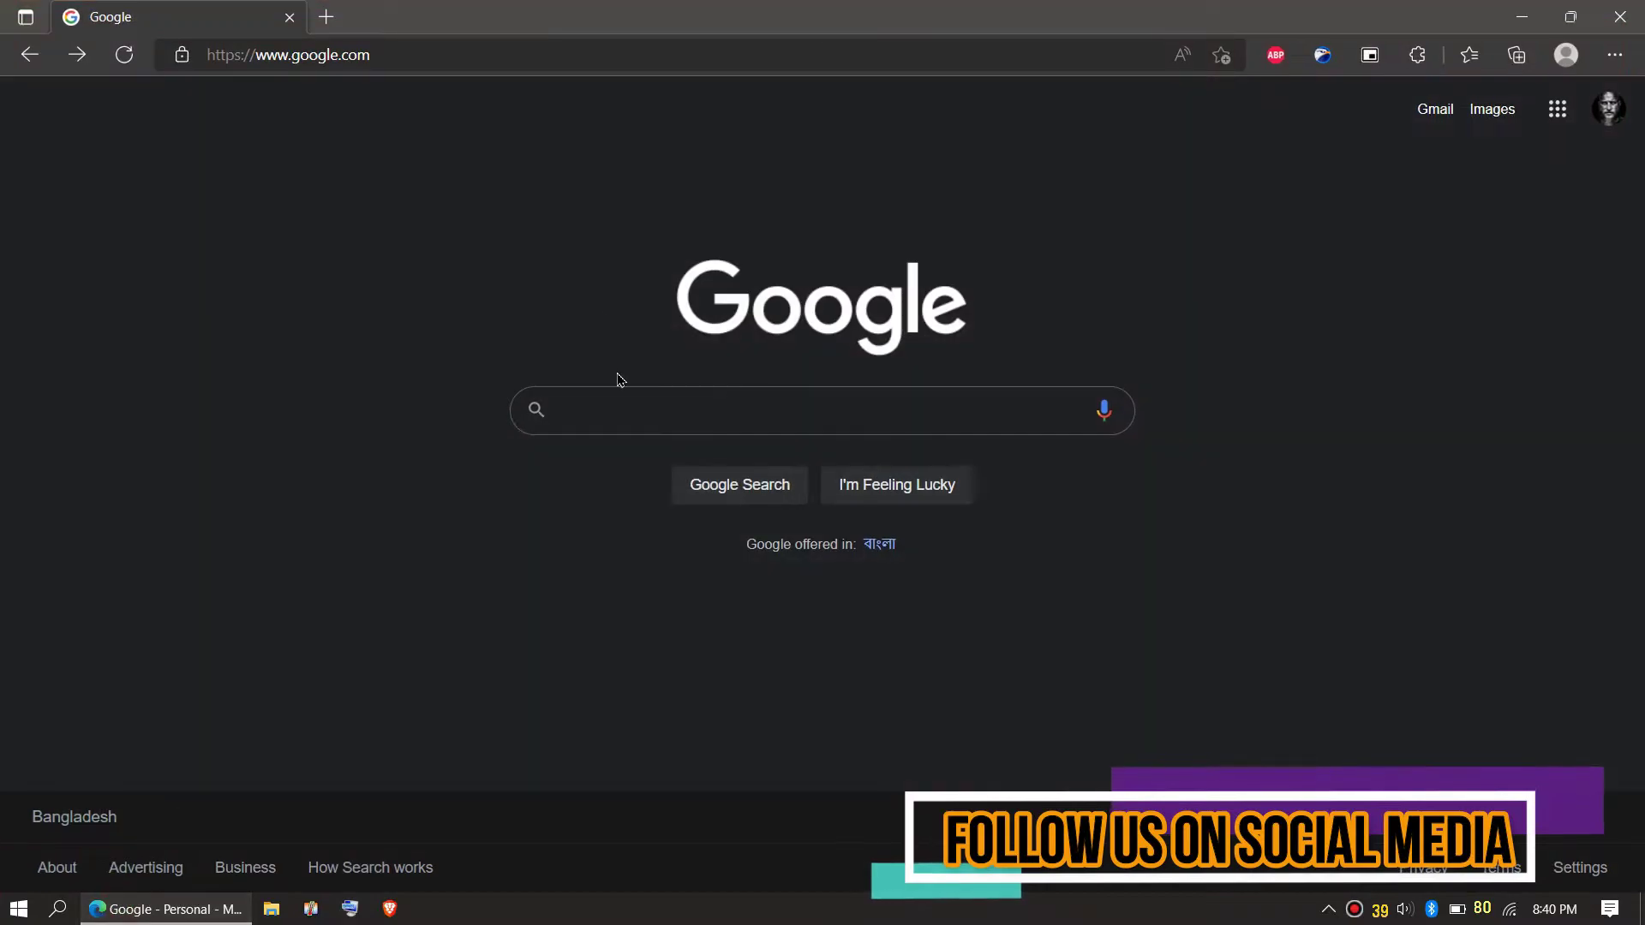
pyautogui.click(620, 415)
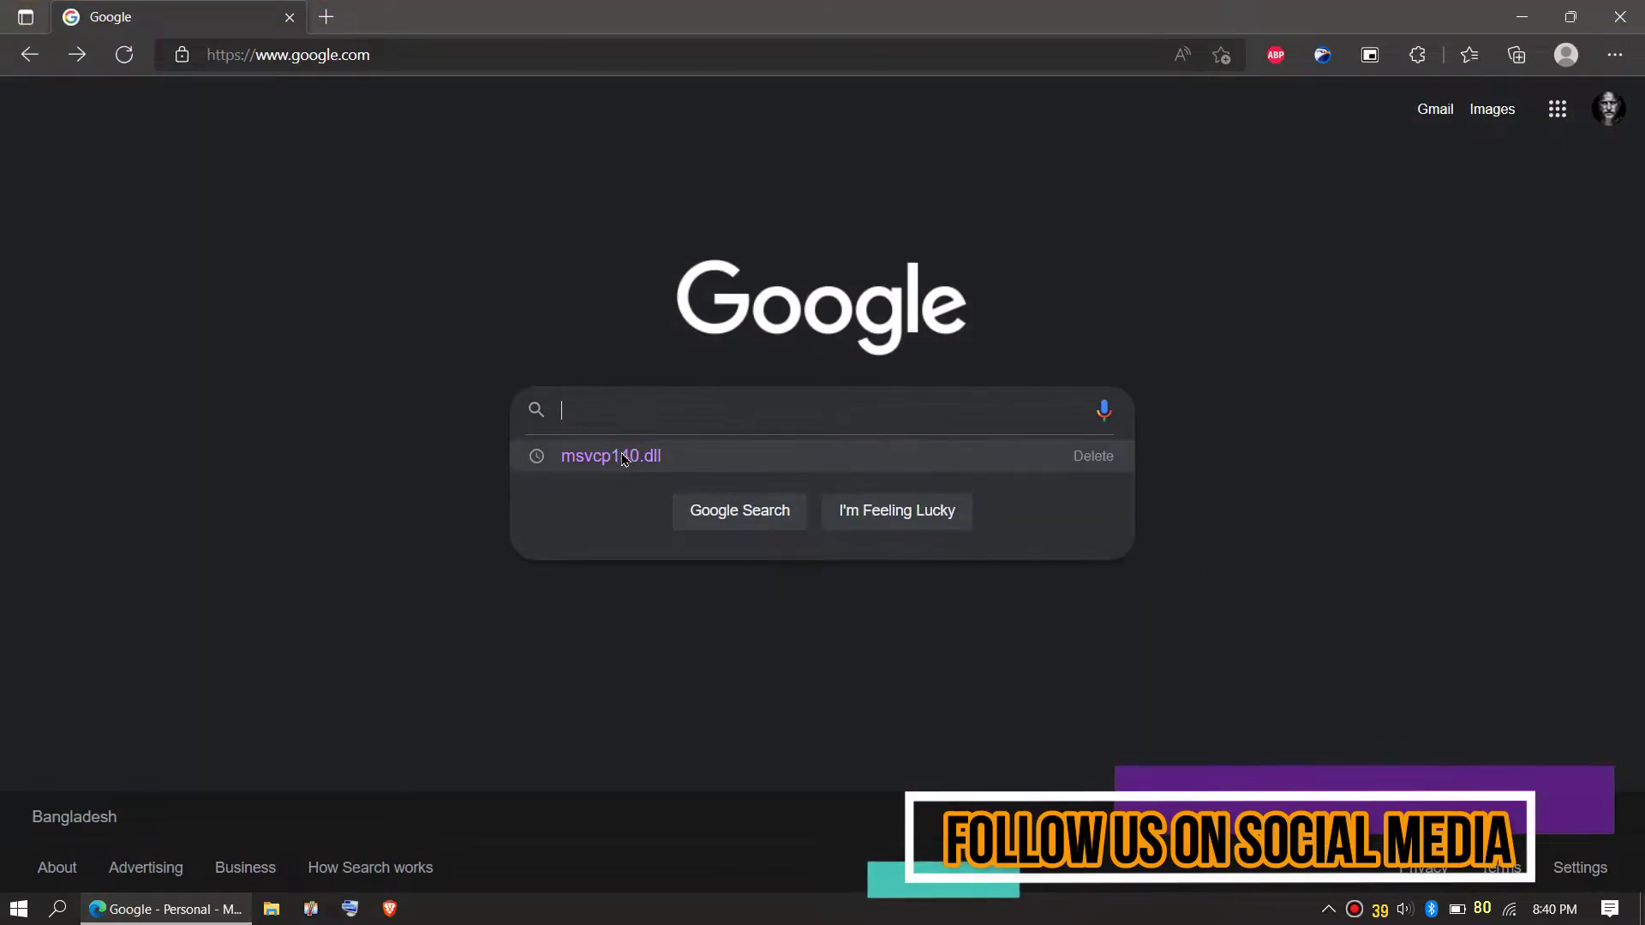
pyautogui.click(624, 457)
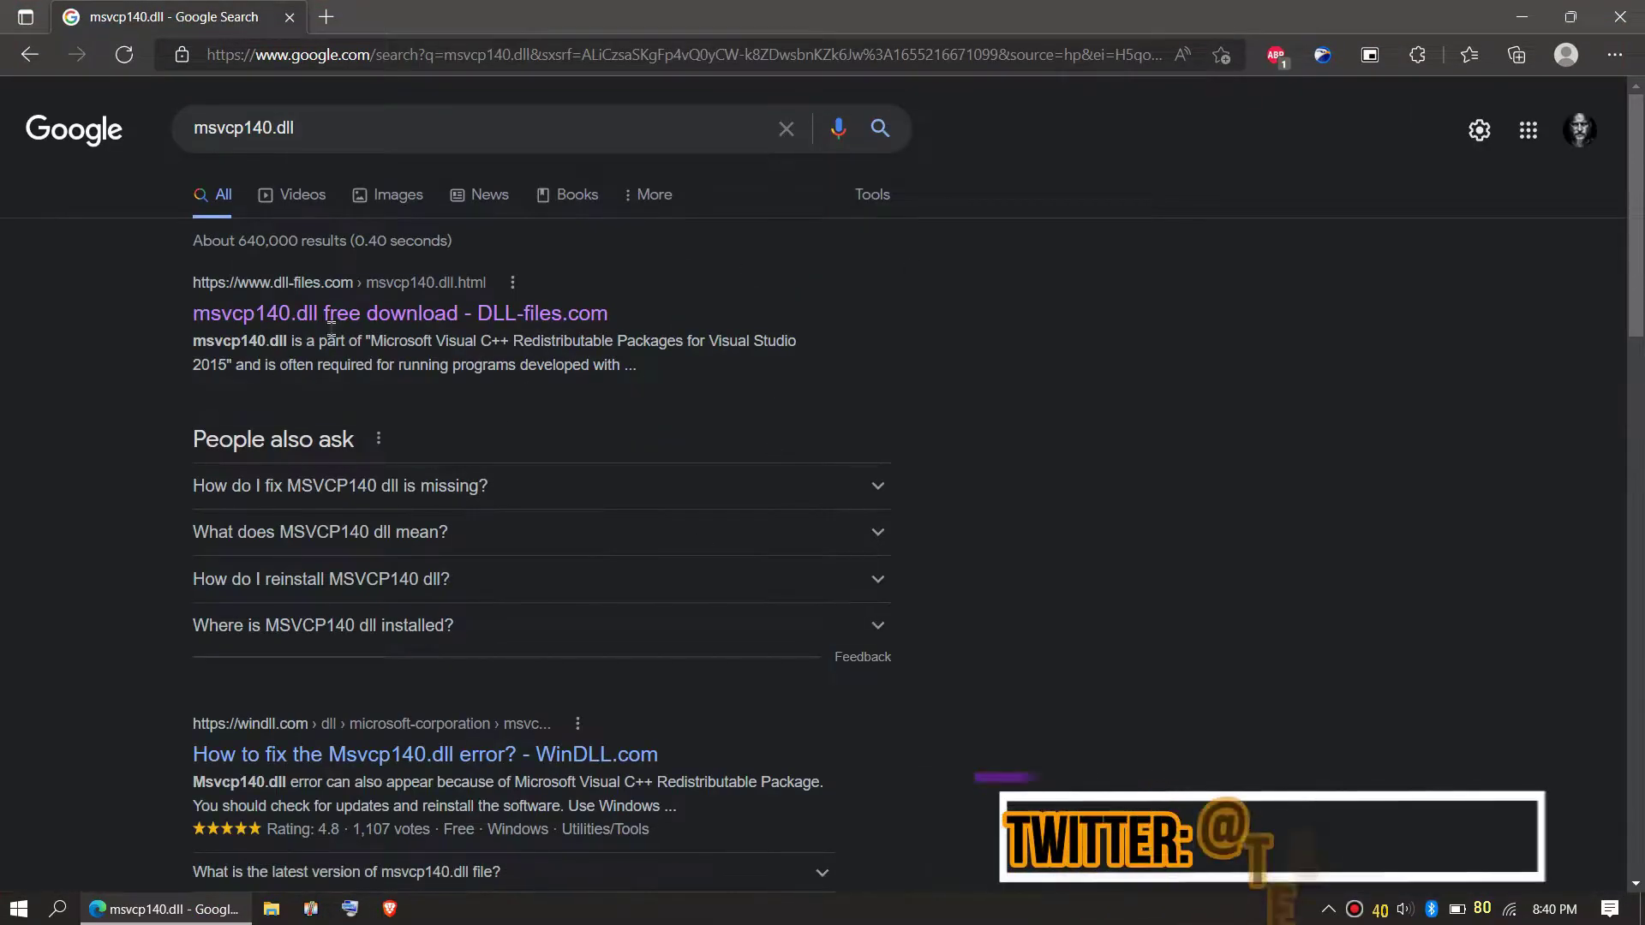
pyautogui.click(349, 314)
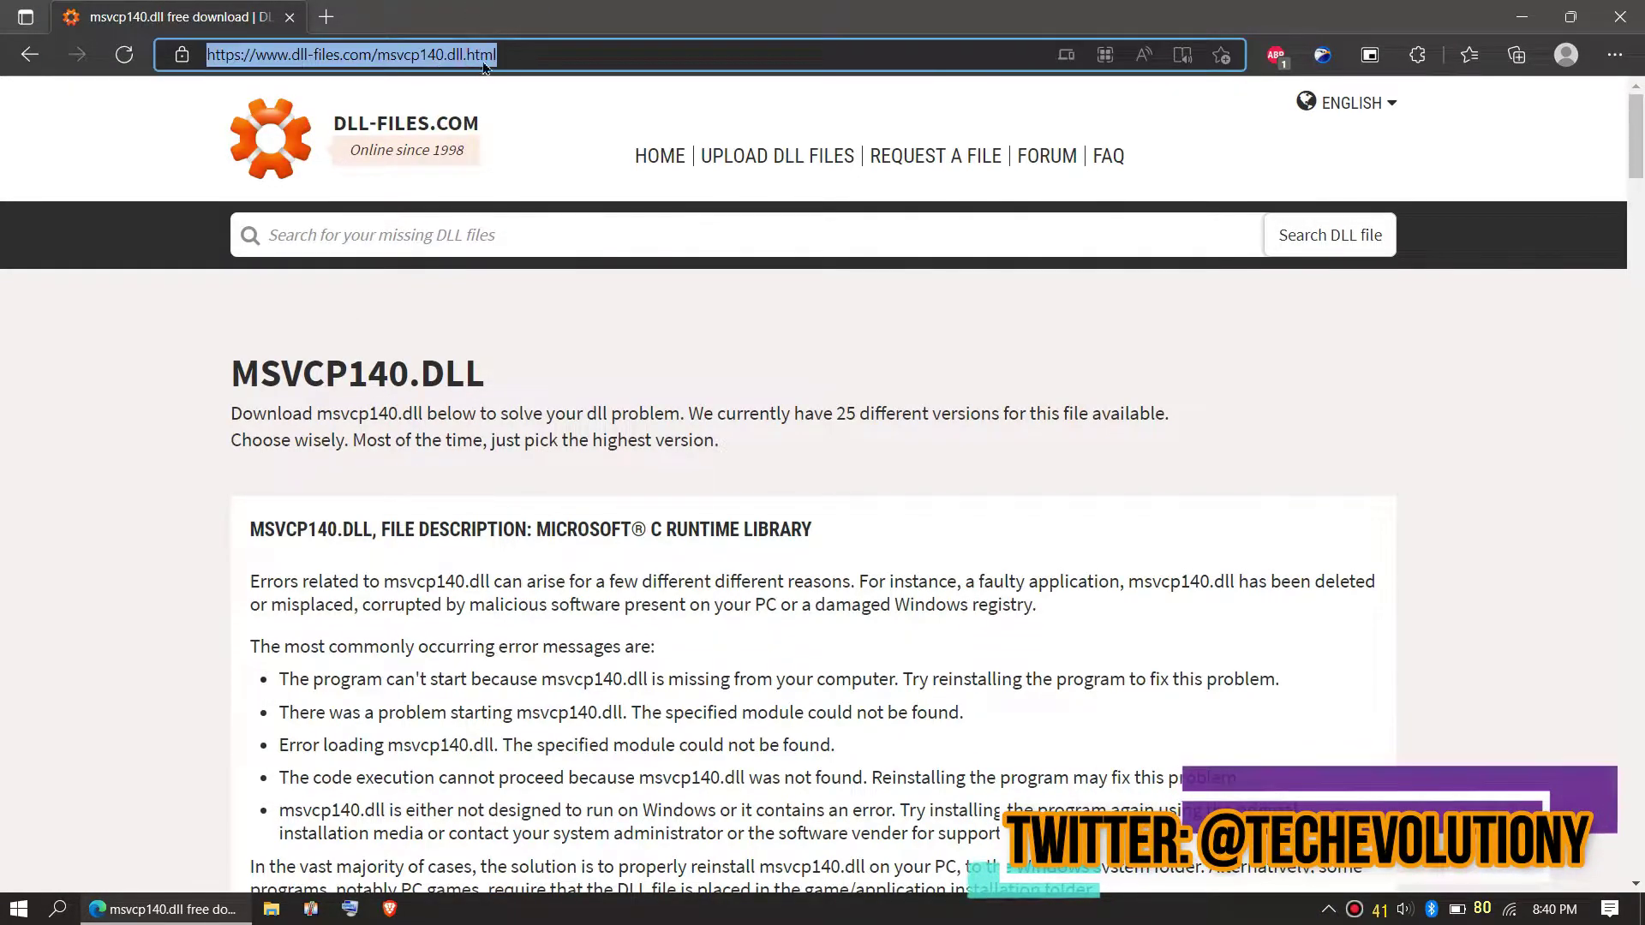
pyautogui.scroll(-7, 670, 727)
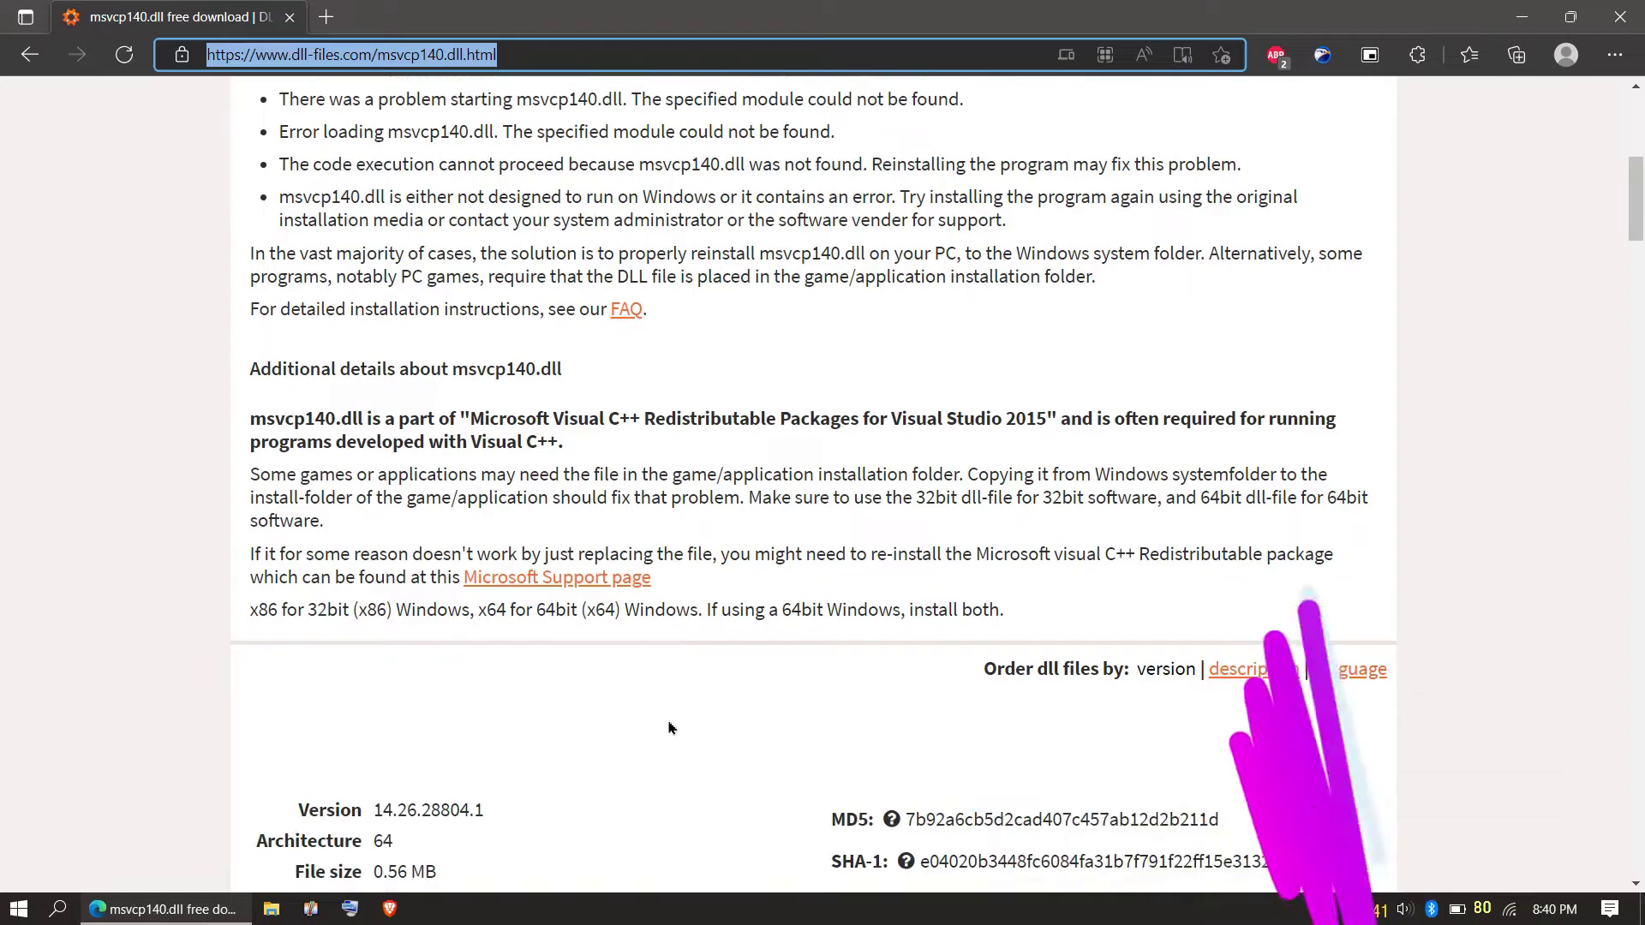
pyautogui.scroll(-4, 670, 727)
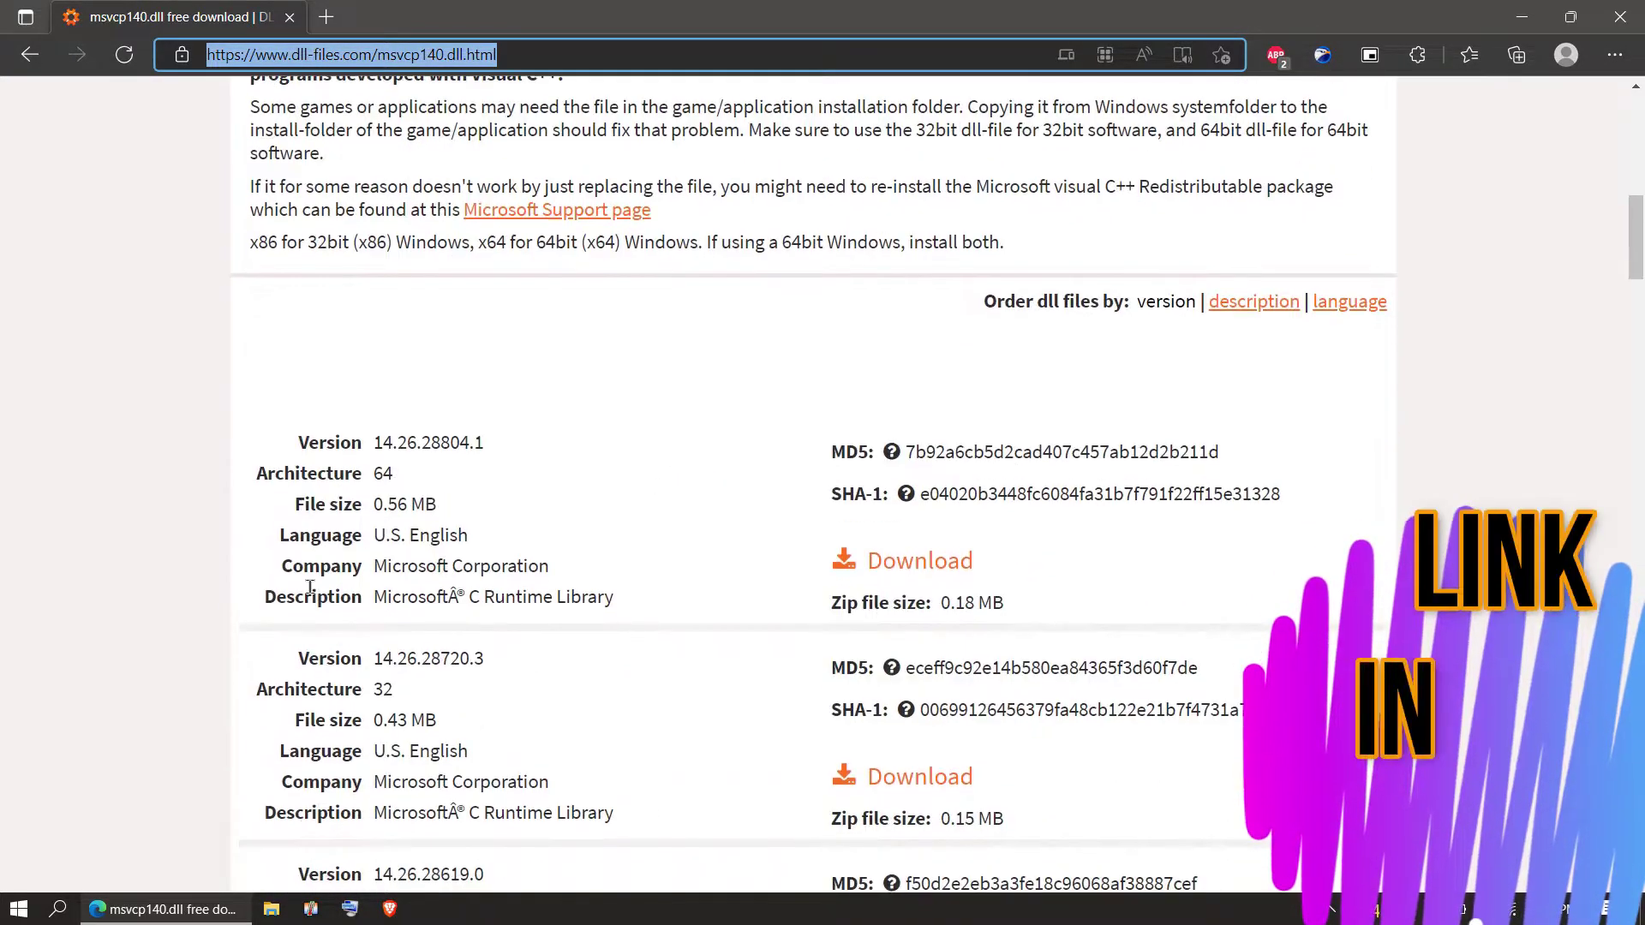
pyautogui.scroll(-3, 309, 587)
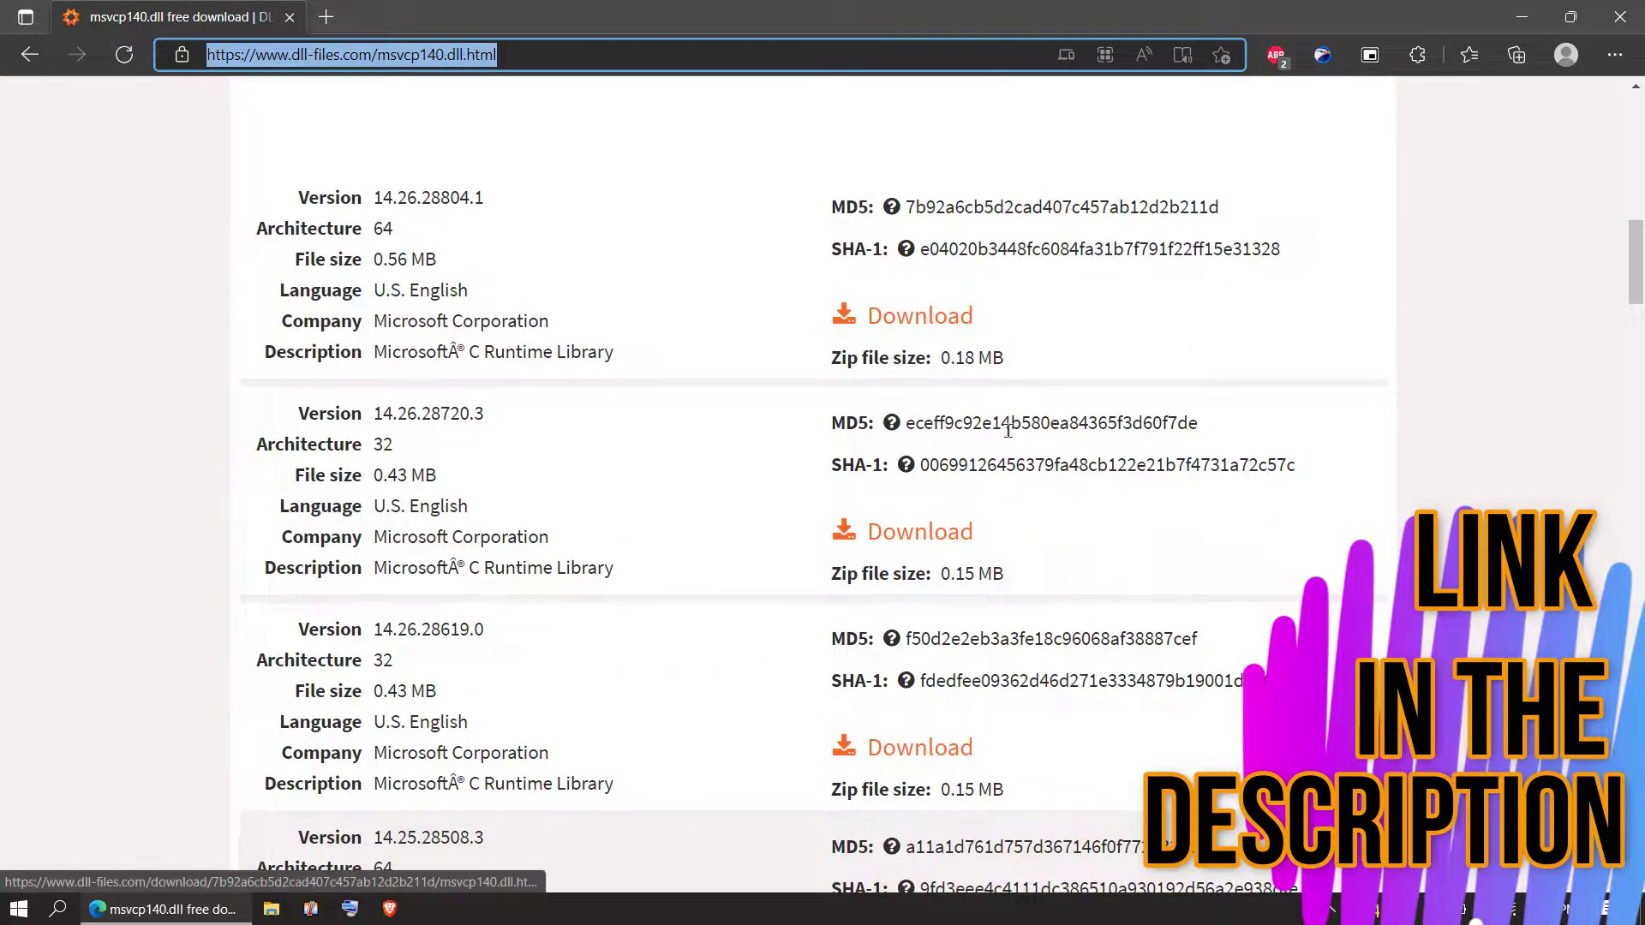
pyautogui.moveTo(319, 413); pyautogui.dragTo(265, 569)
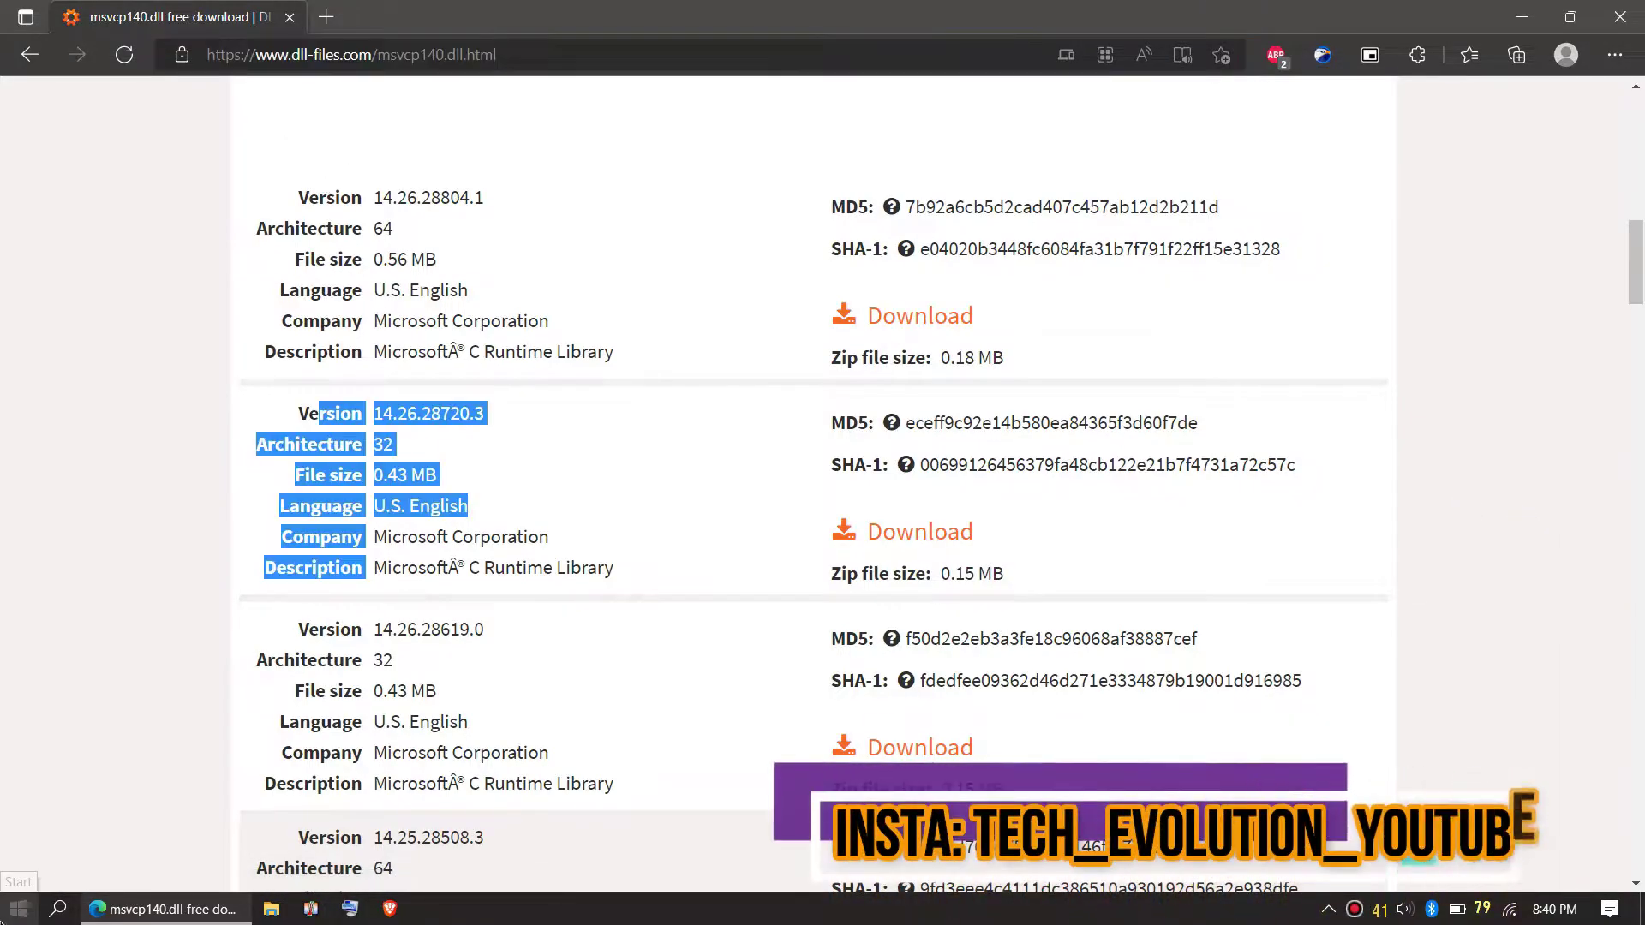
# Launch System Information from a Windows search for 'syst' to check the system type.
pyautogui.click(19, 908)
pyautogui.write('s')
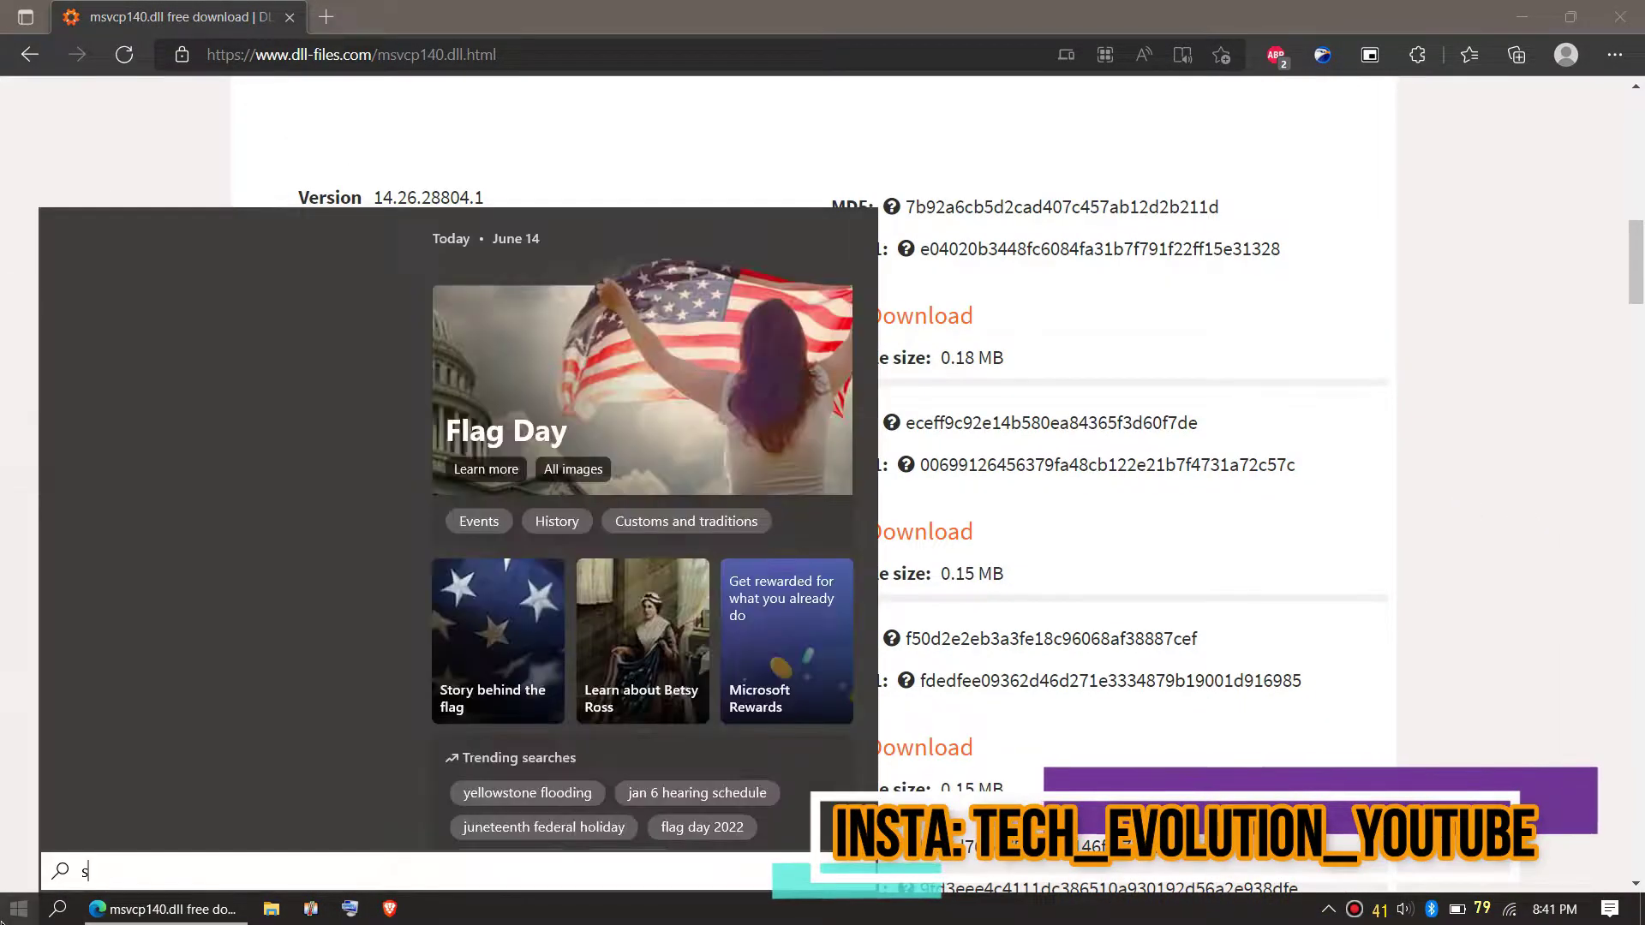
pyautogui.write('yst')
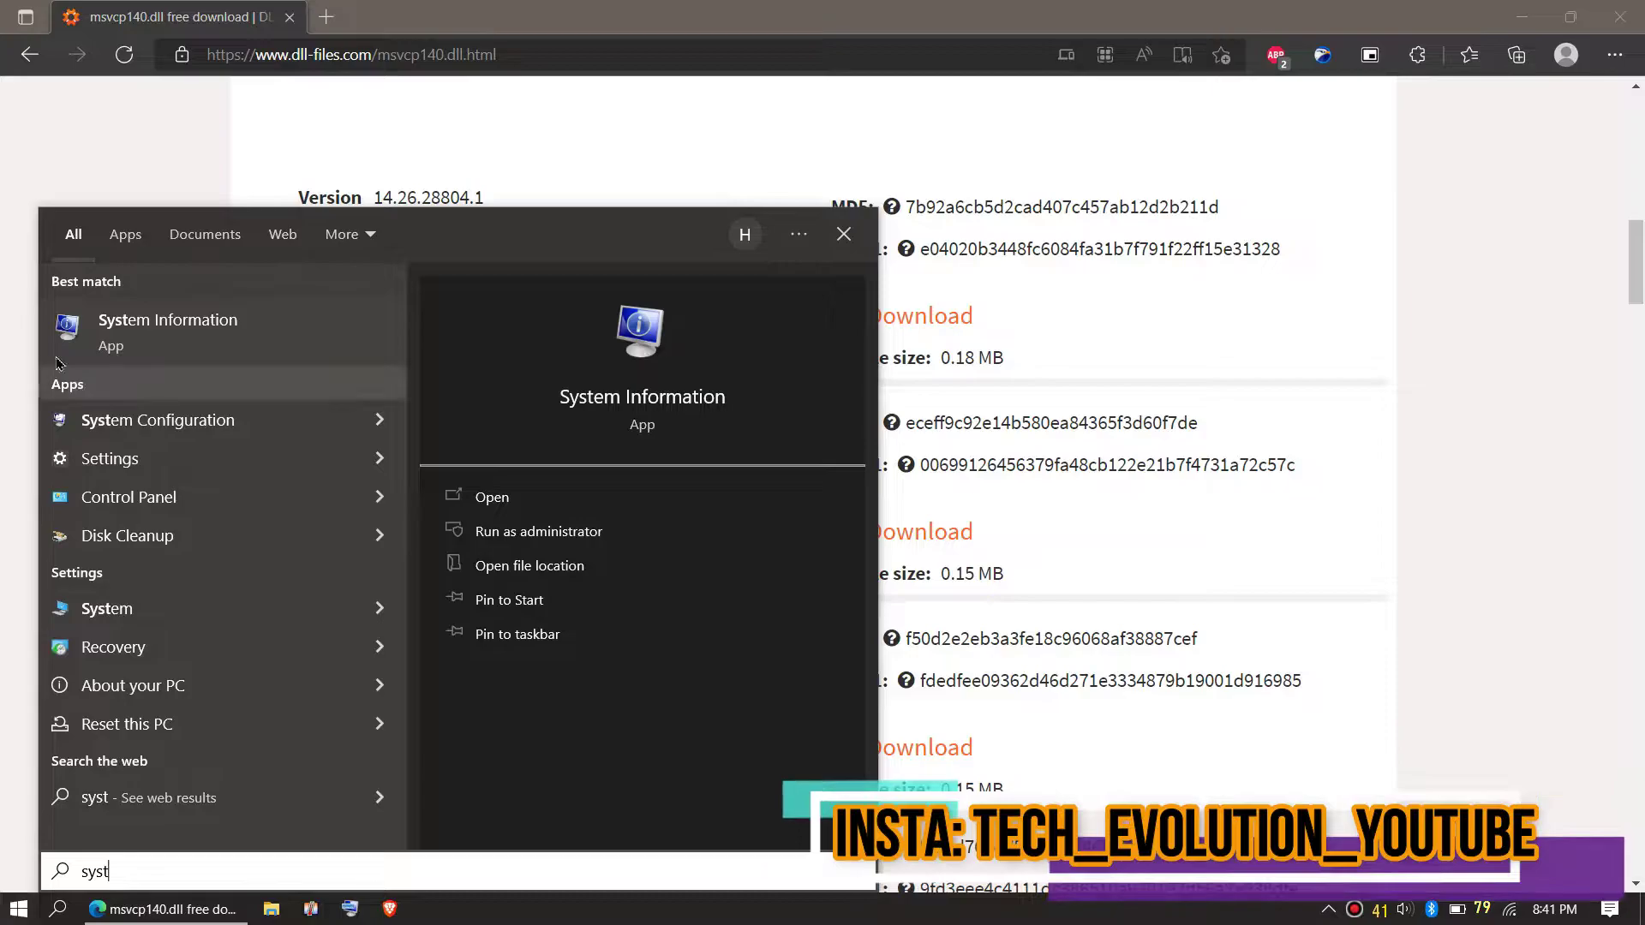
pyautogui.click(73, 336)
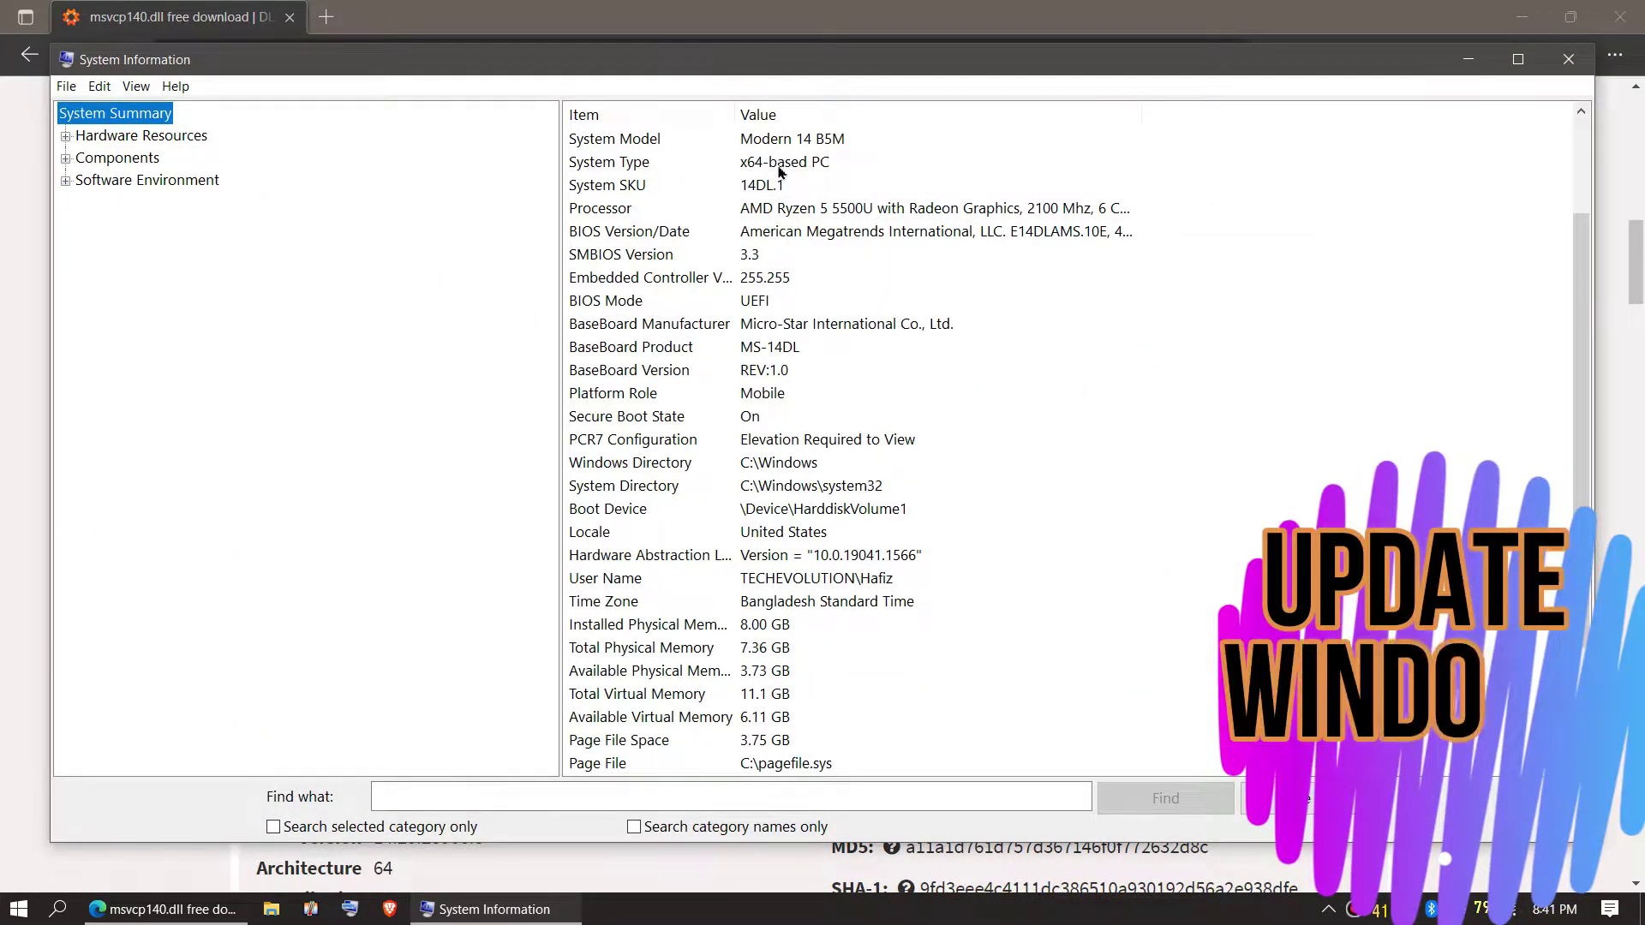
# Note the x64-based system type, then download and open the 64-bit msvcp140.dll zip.
pyautogui.click(779, 171)
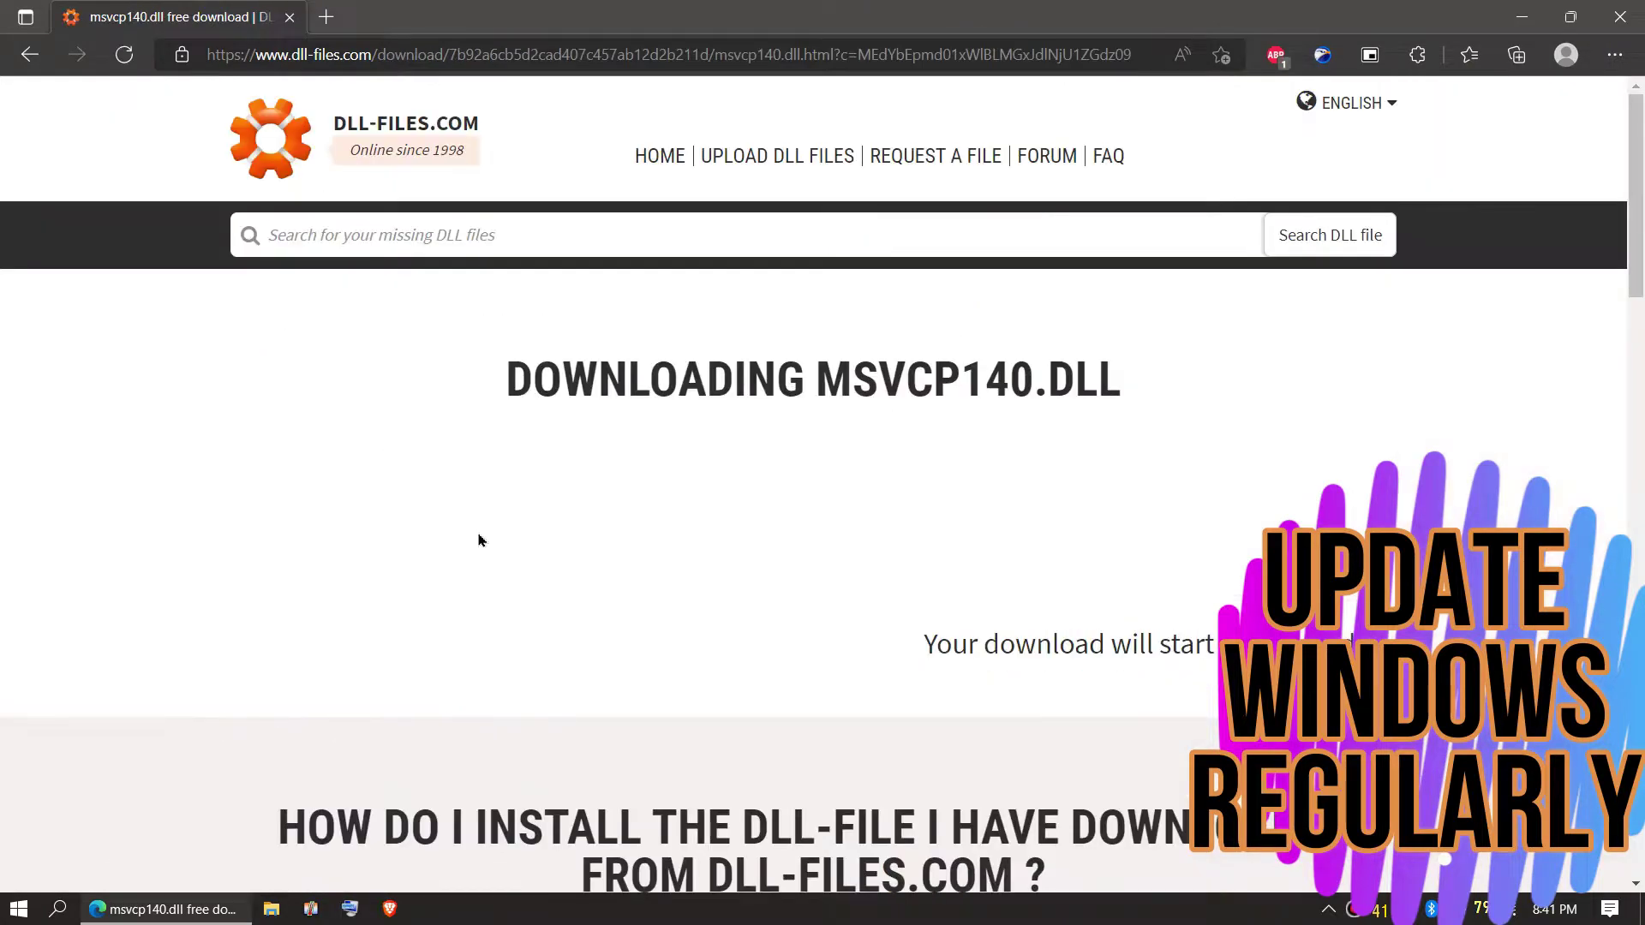
pyautogui.scroll(-8, 478, 539)
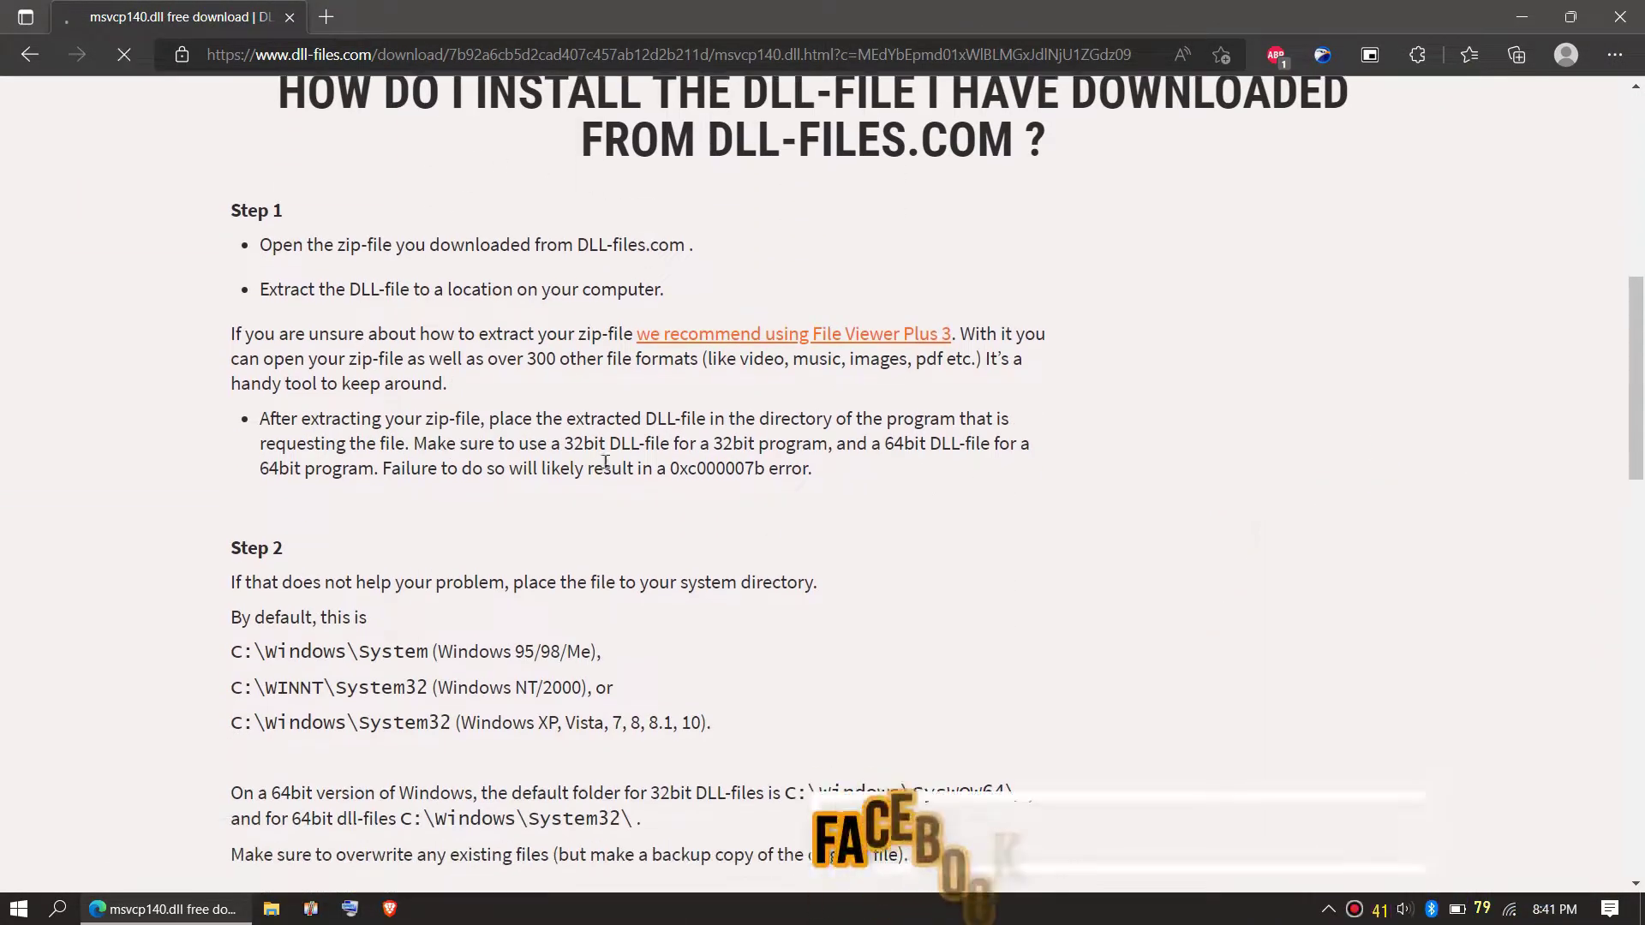
pyautogui.click(999, 625)
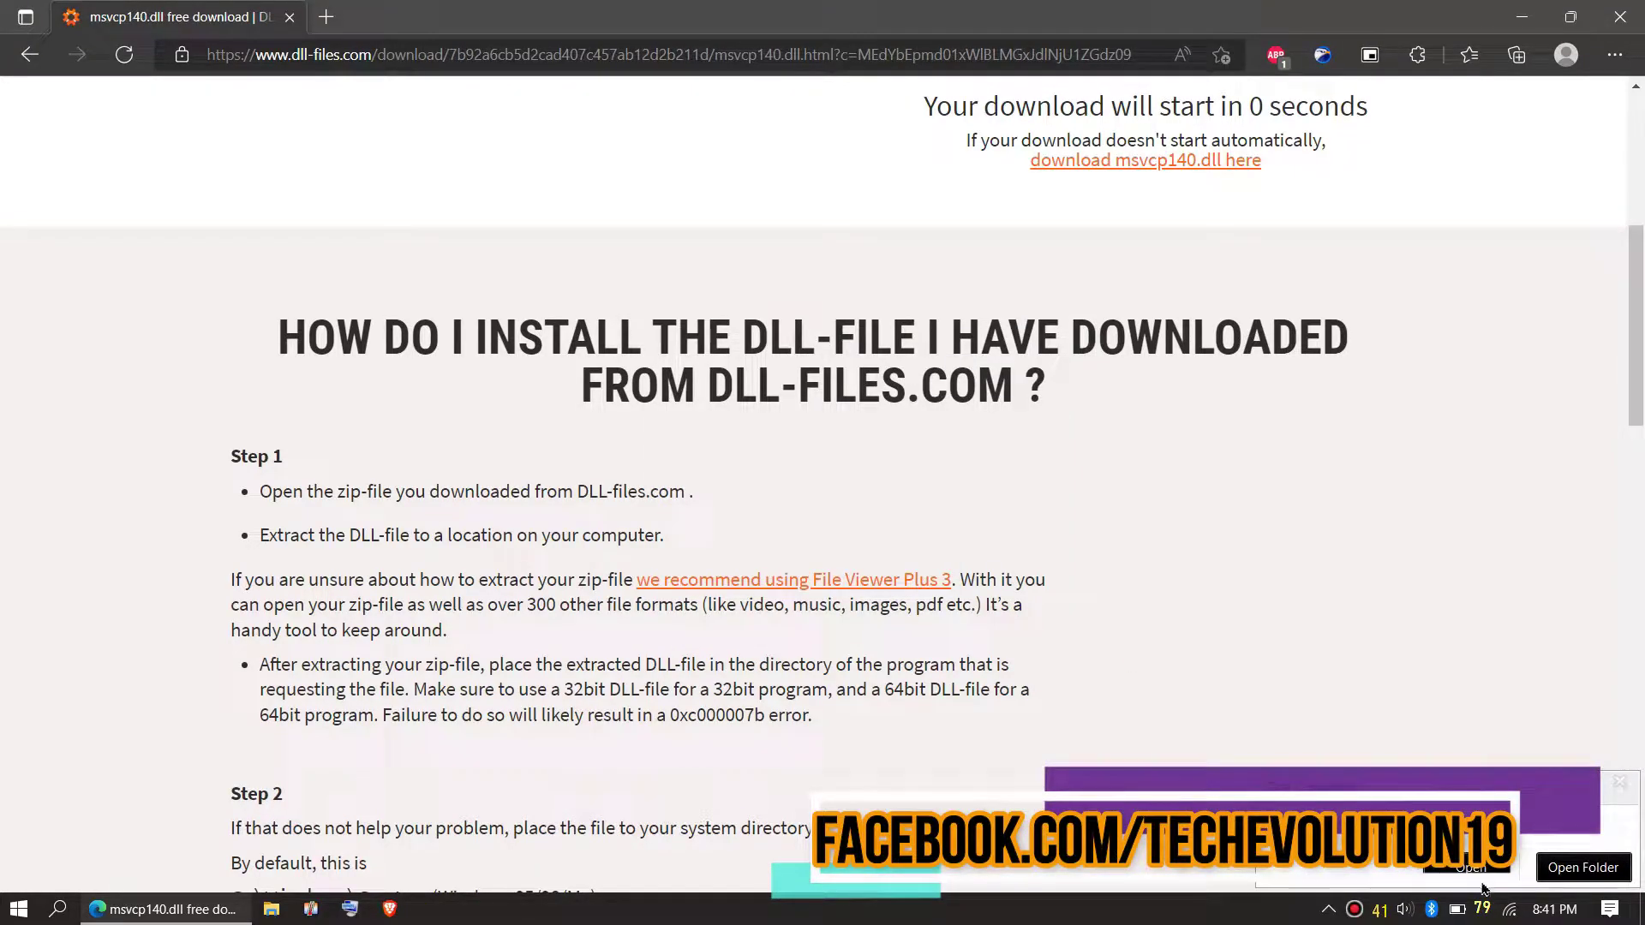
pyautogui.click(1480, 869)
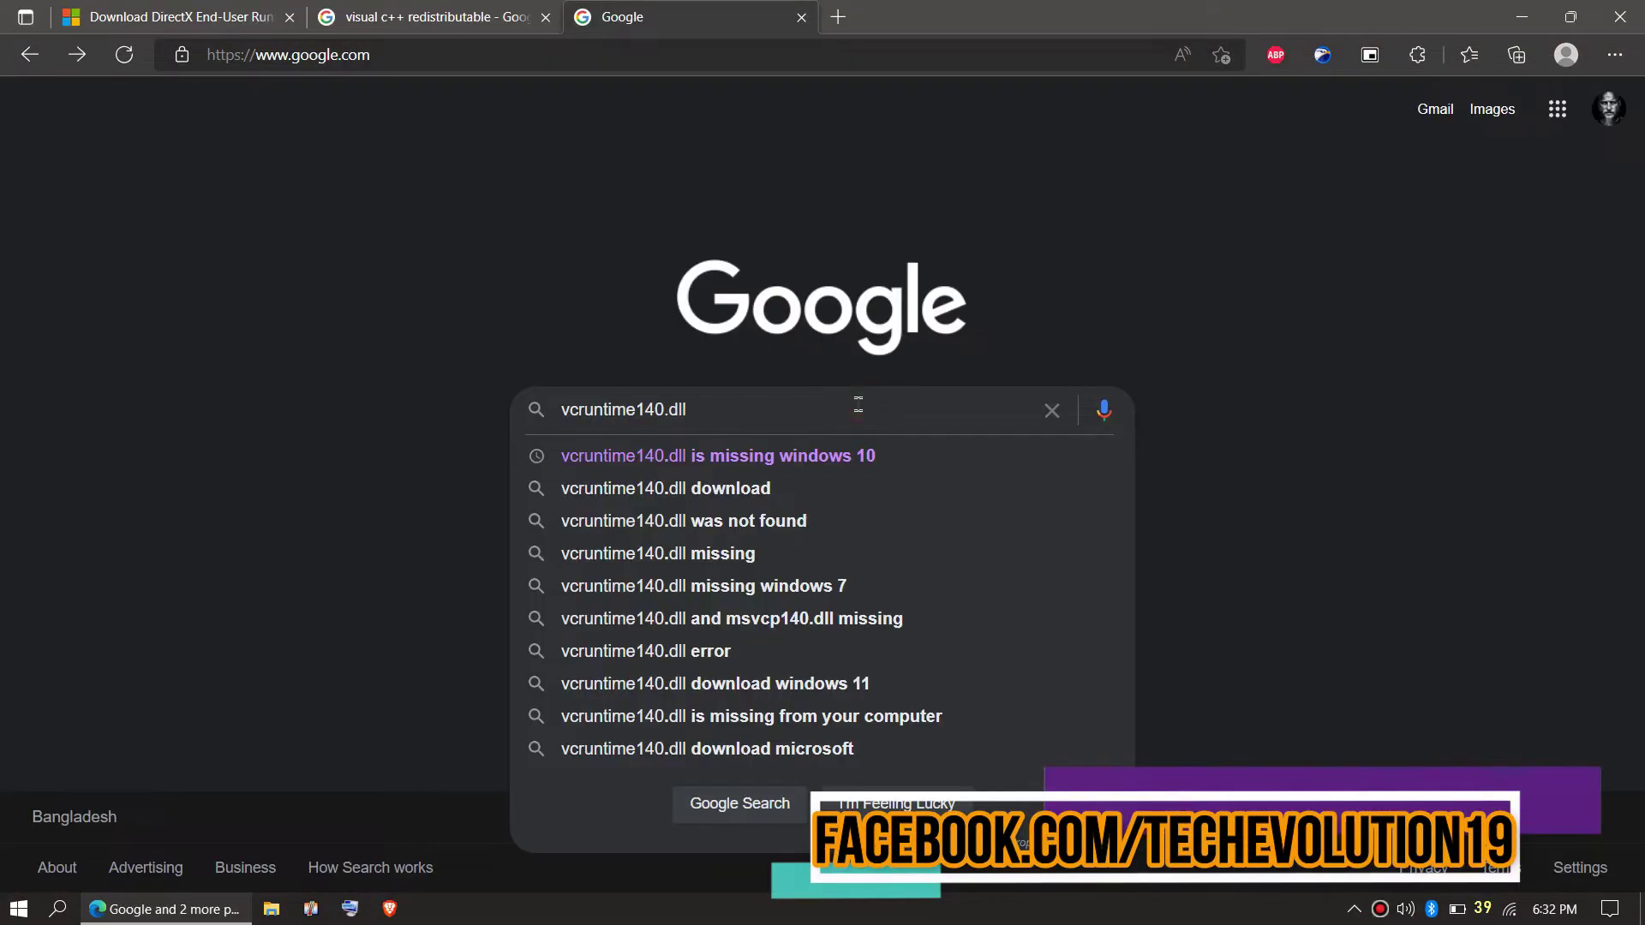
# Search for vcruntime140.dll and download its 64-bit zip from DLL-files.com.
pyautogui.press('Return')
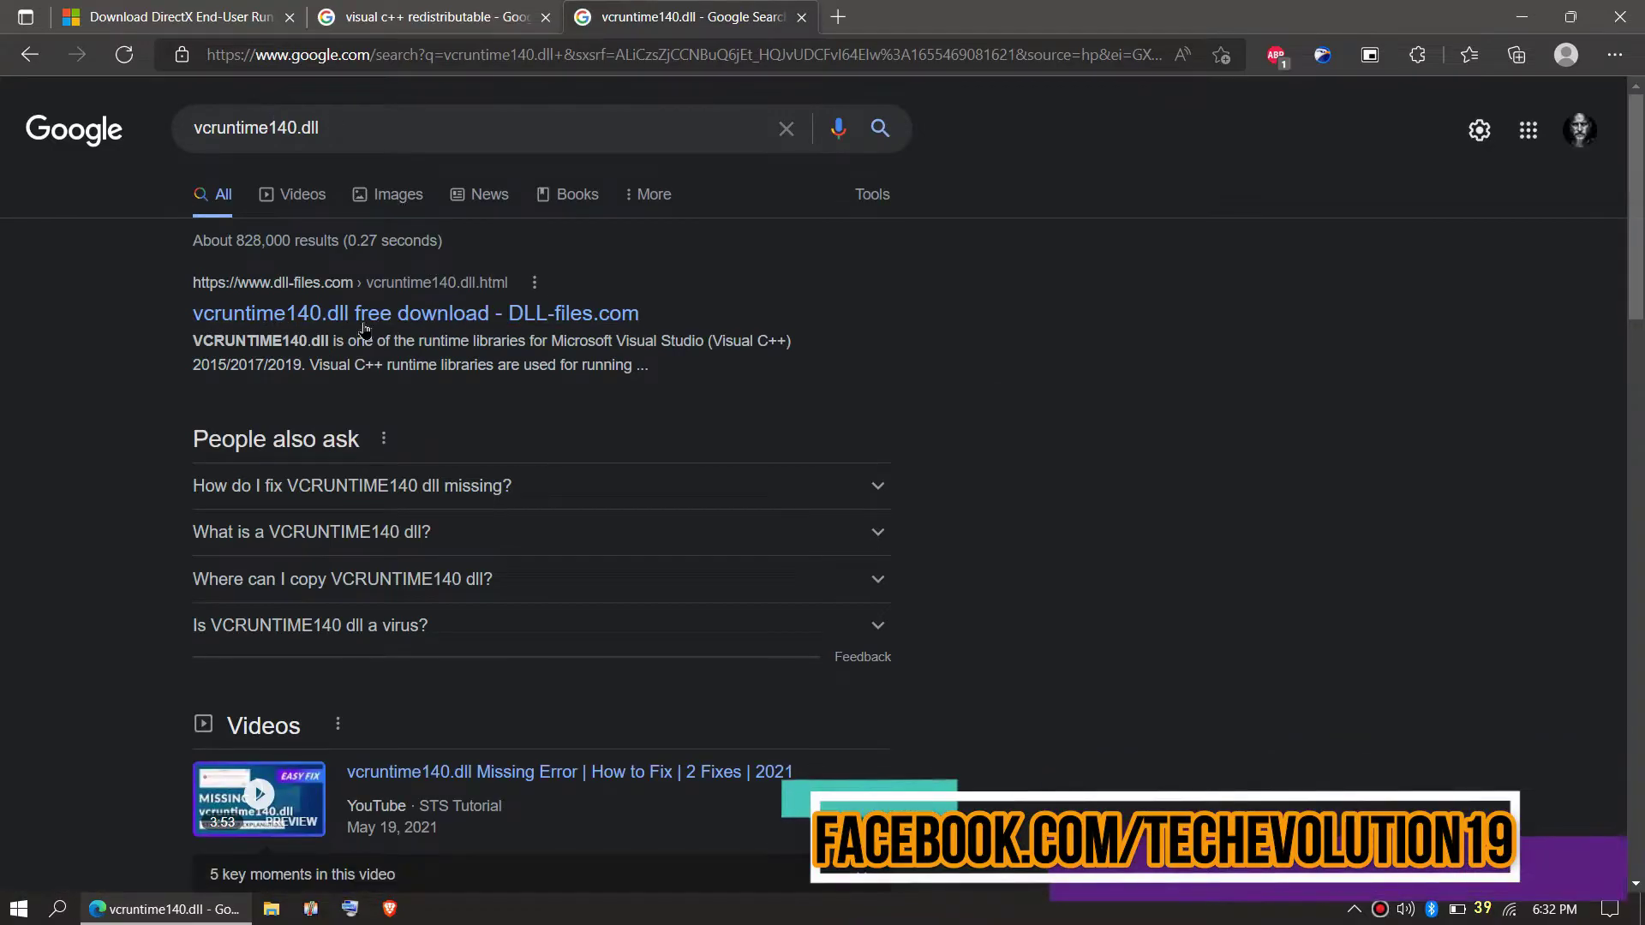
pyautogui.click(370, 321)
pyautogui.scroll(-5, 406, 102)
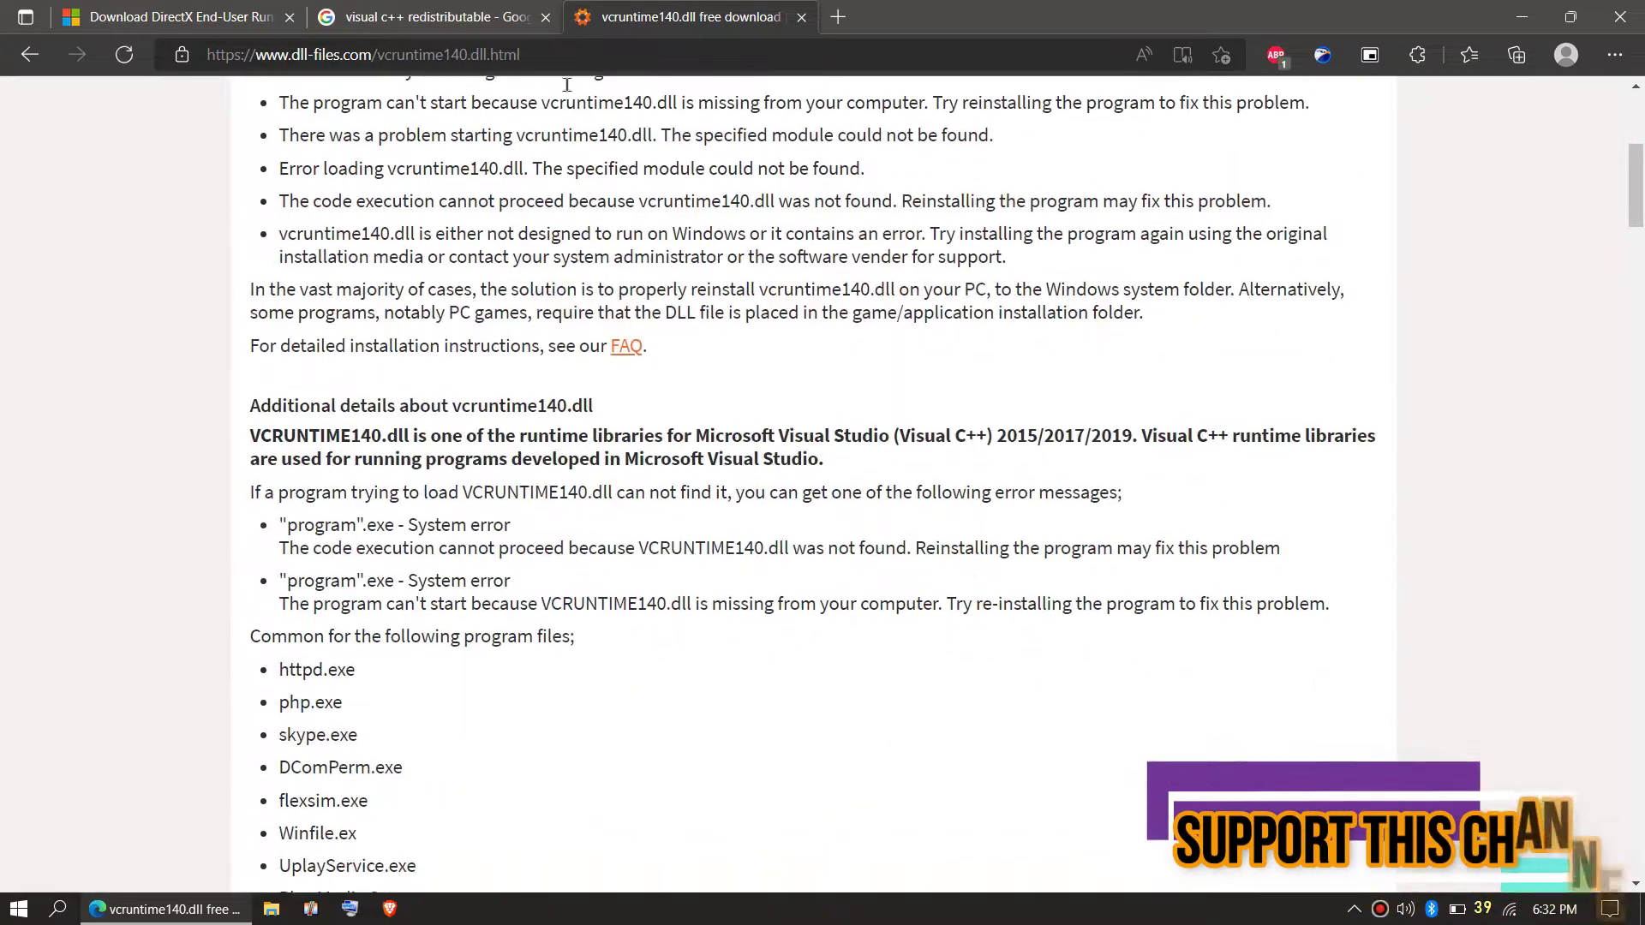
pyautogui.scroll(-15, 397, 348)
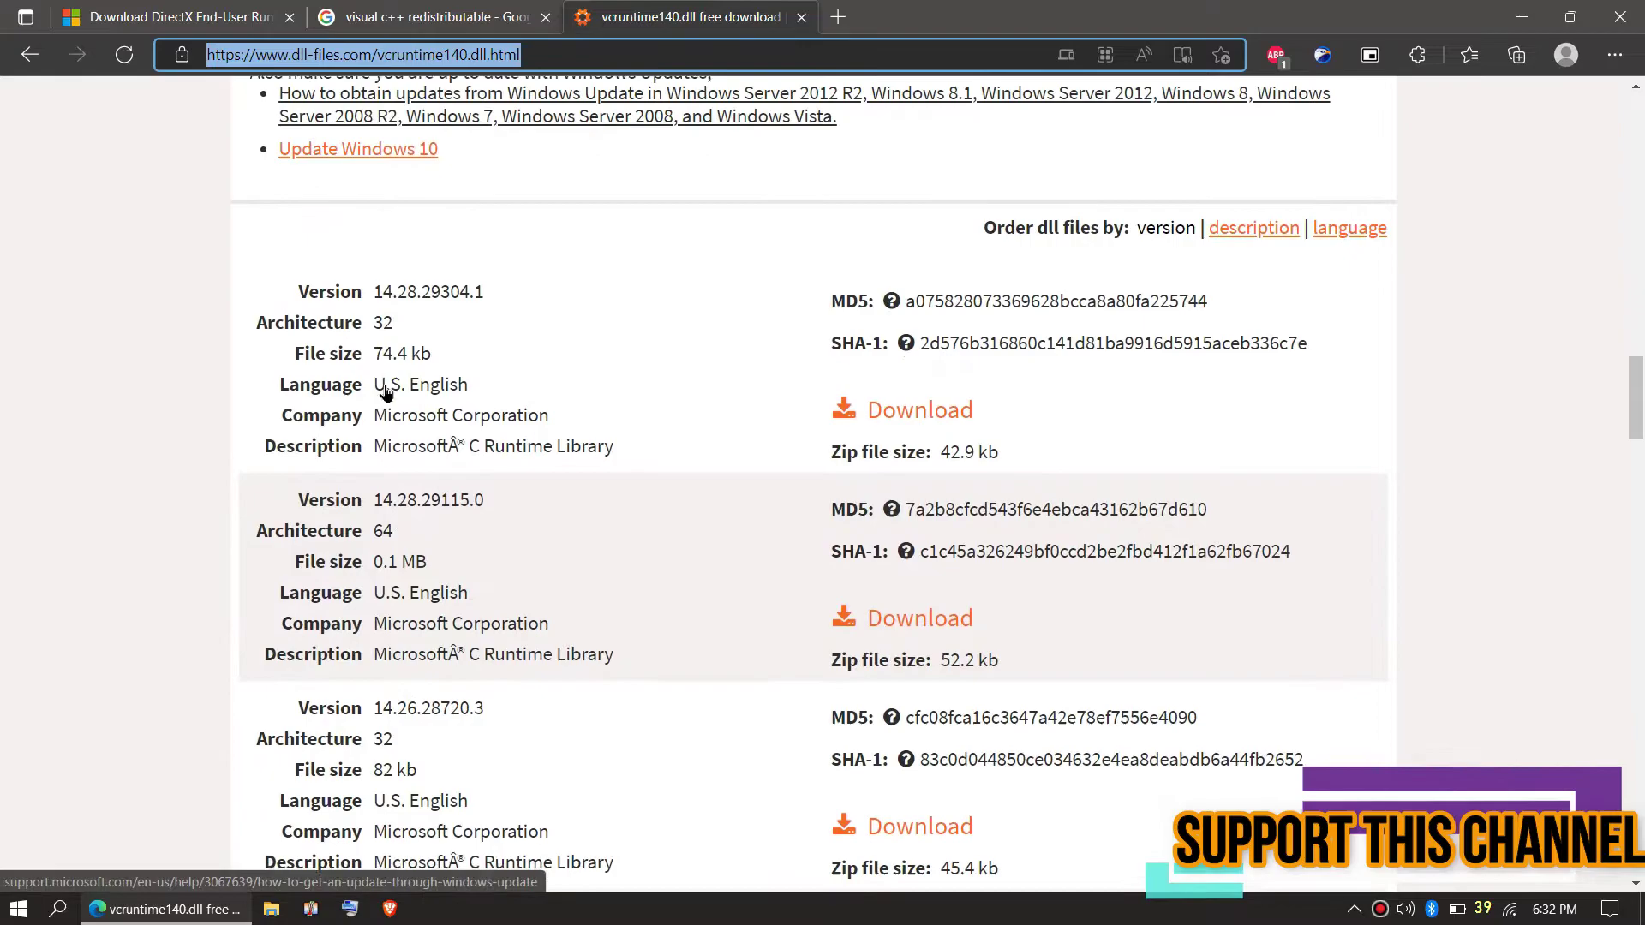
pyautogui.click(943, 752)
pyautogui.scroll(-15, 1112, 643)
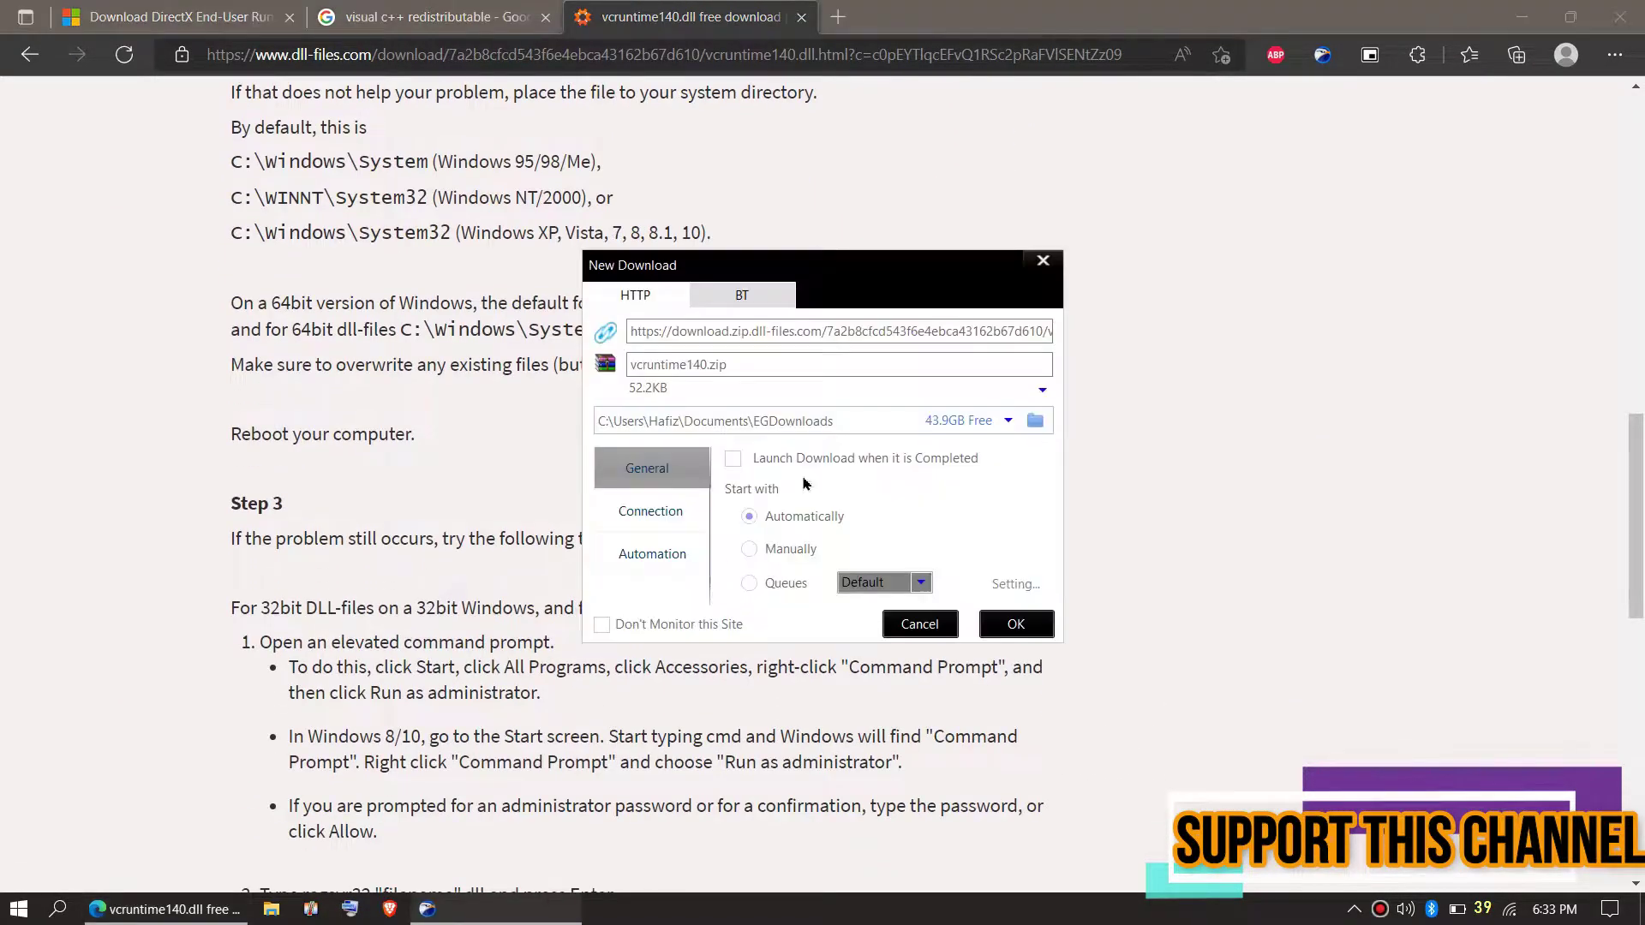
pyautogui.click(1016, 624)
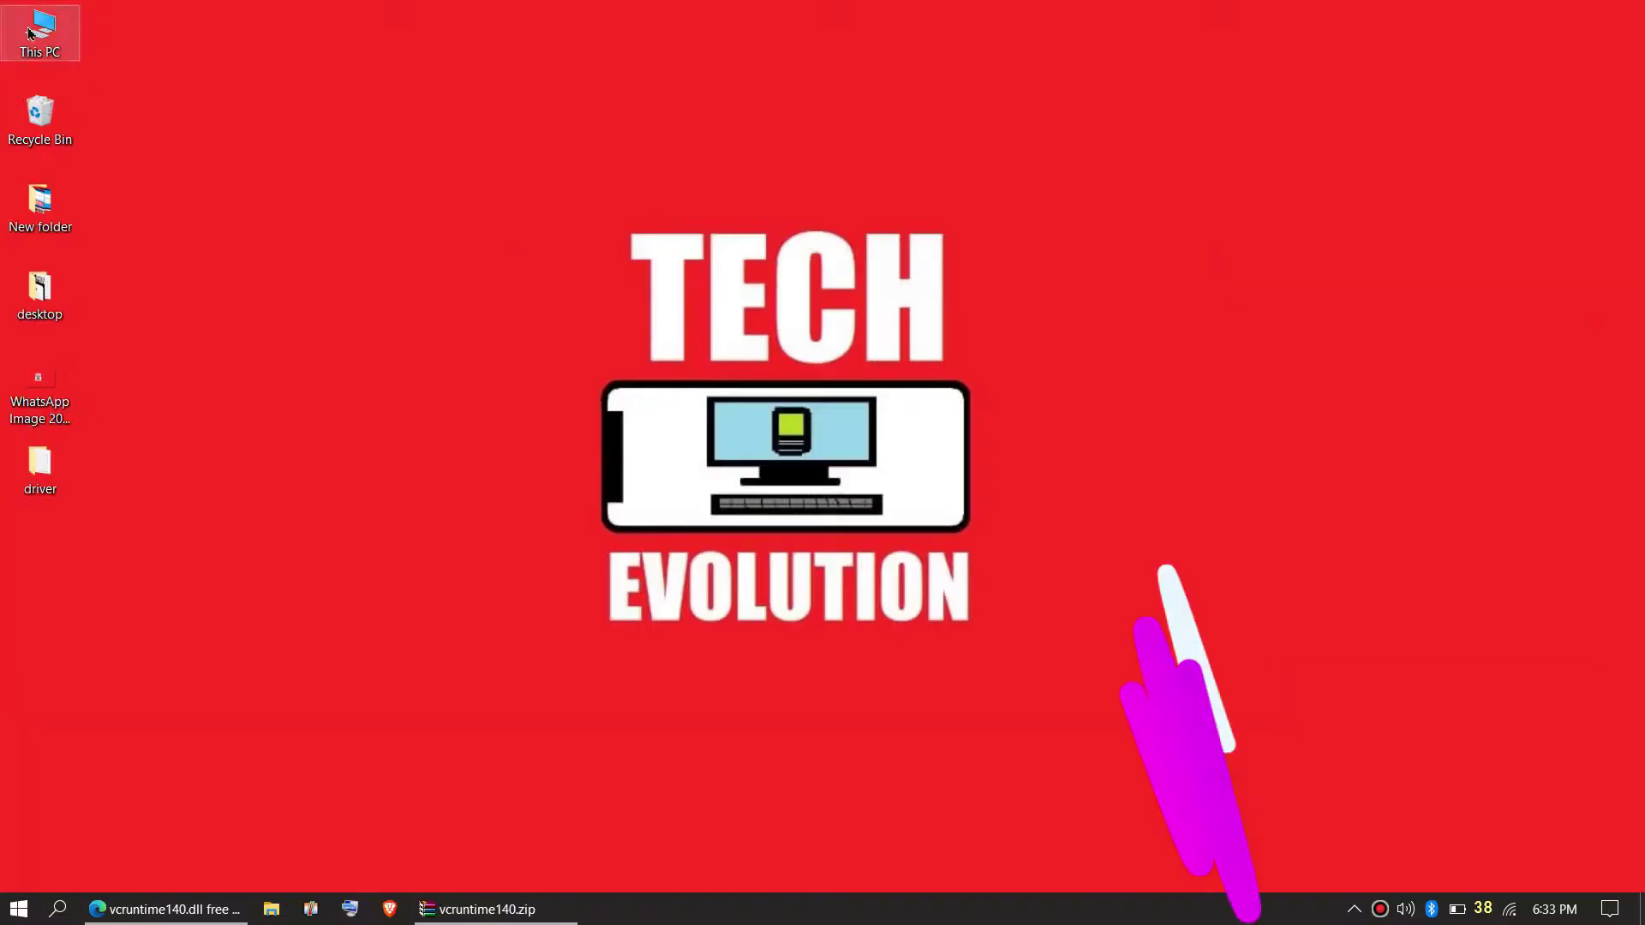
# Browse File Explorer to the C:\Windows\System32 folder.
pyautogui.doubleClick(34, 34)
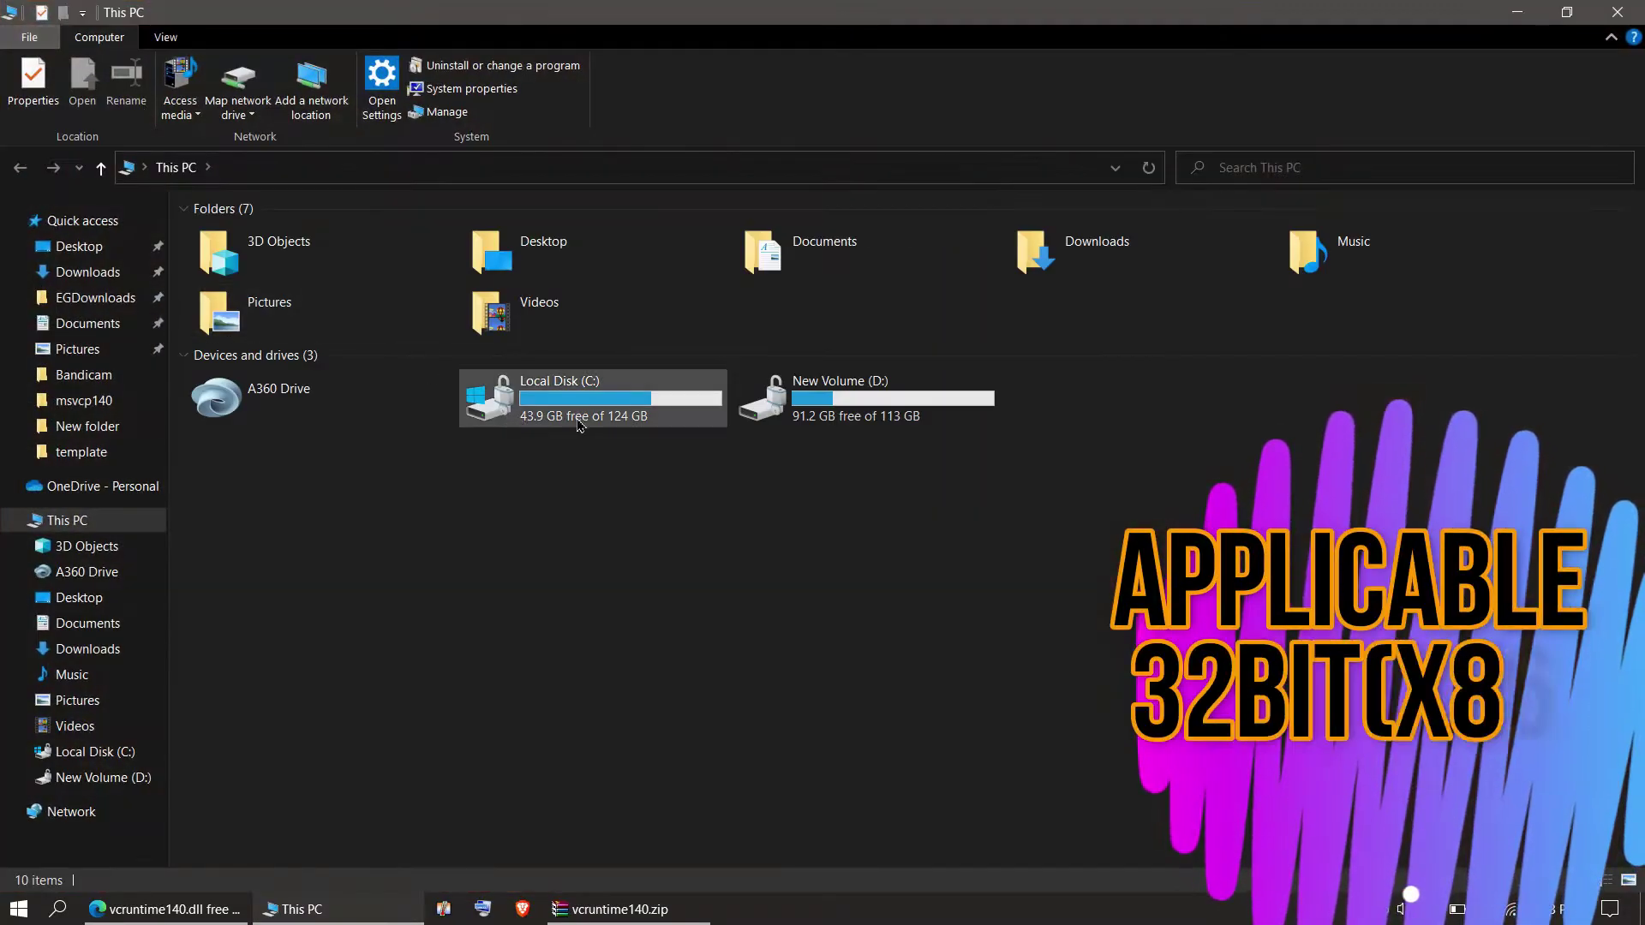
pyautogui.doubleClick(590, 424)
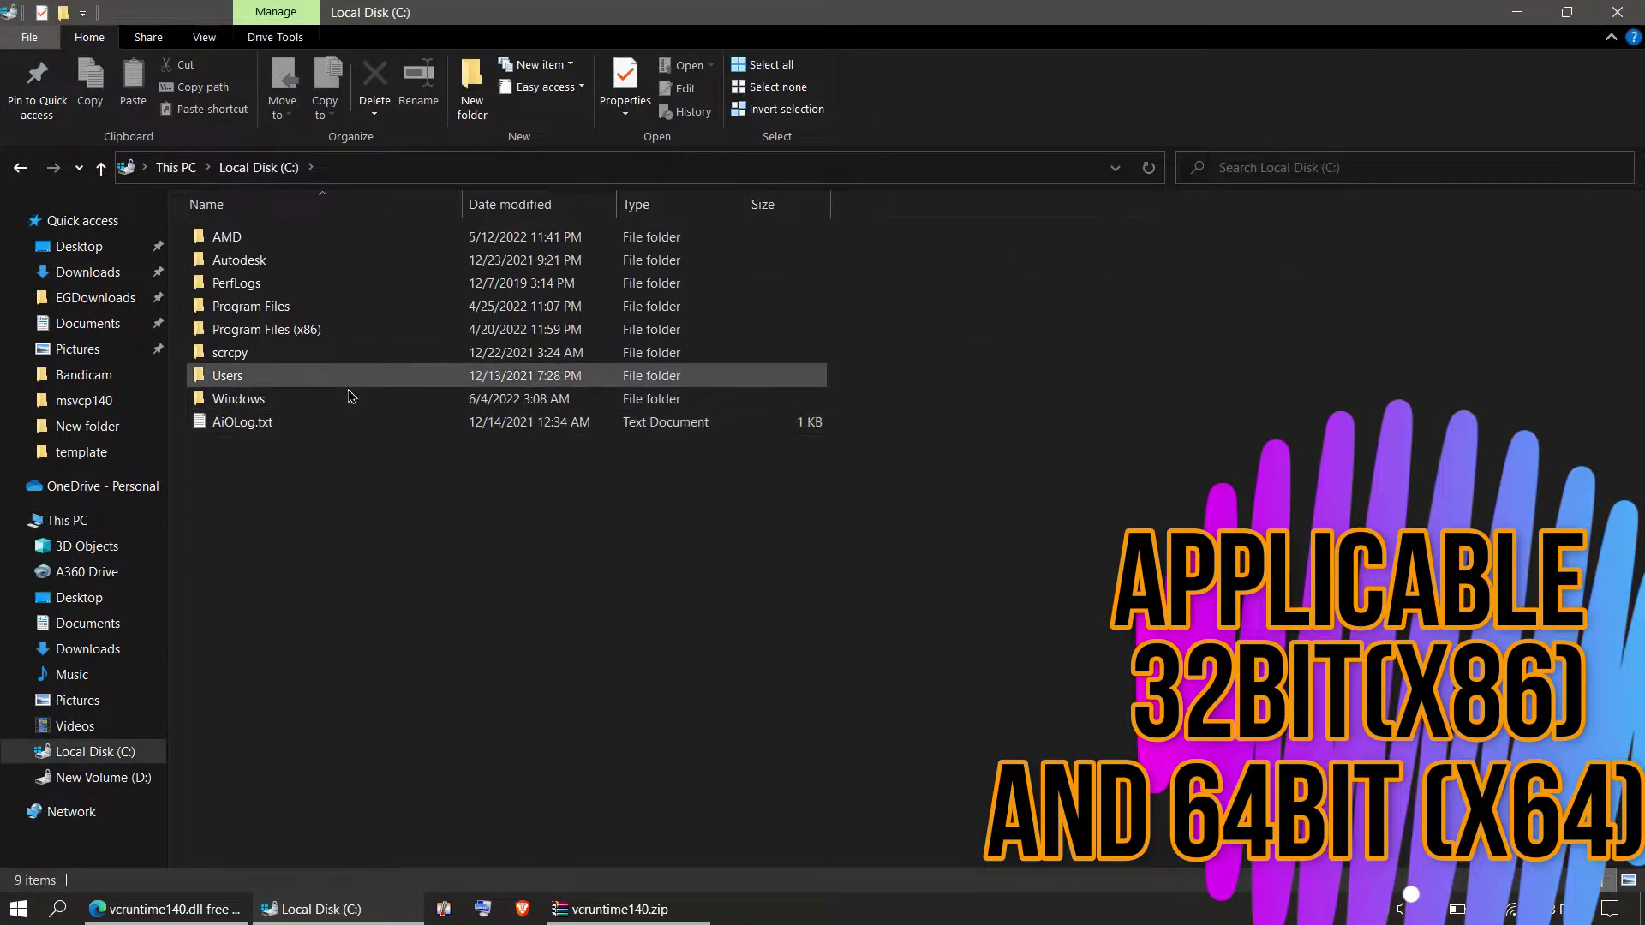
pyautogui.click(348, 396)
pyautogui.doubleClick(348, 396)
pyautogui.scroll(-11, 1131, 690)
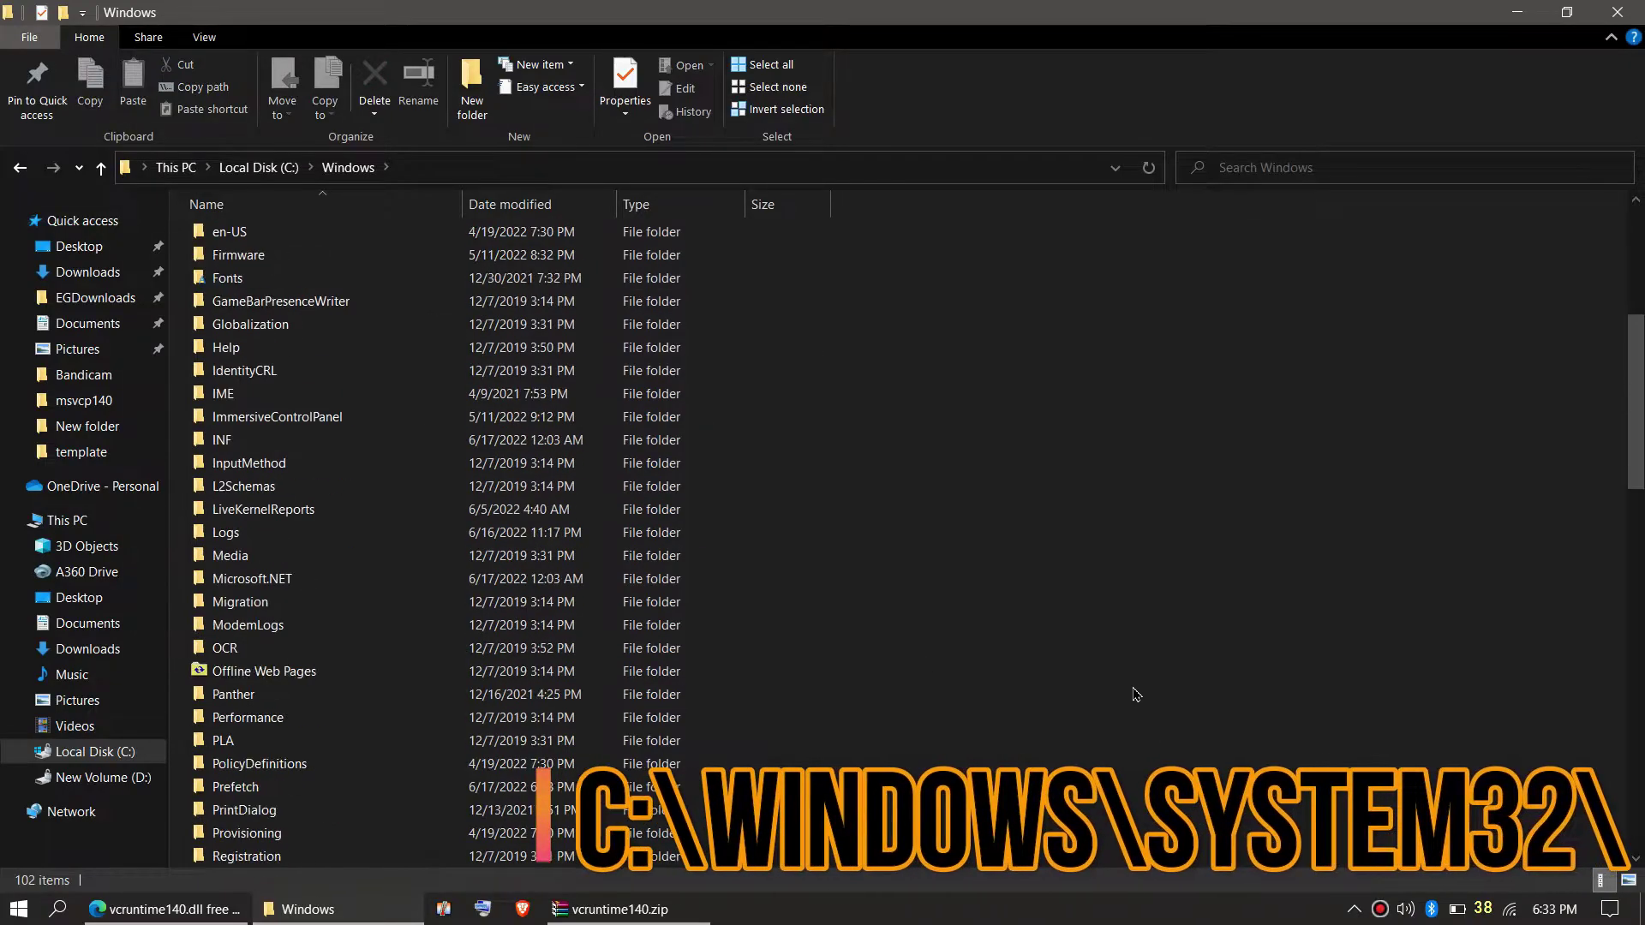
pyautogui.scroll(-3, 1131, 694)
pyautogui.scroll(-2, 631, 718)
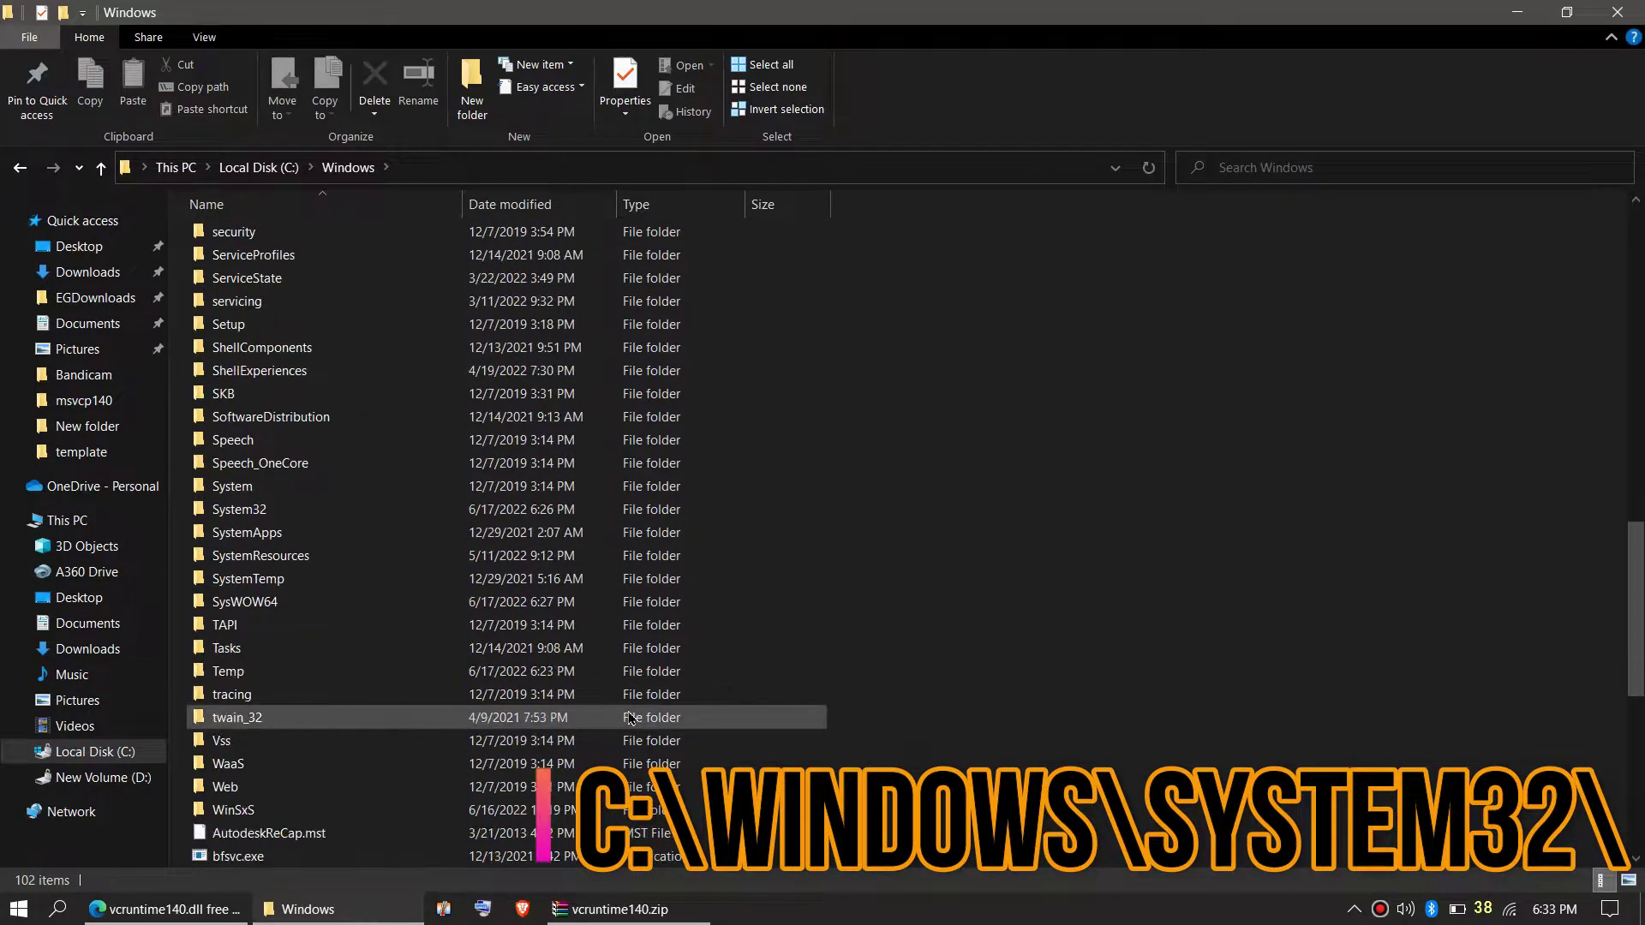
pyautogui.doubleClick(328, 507)
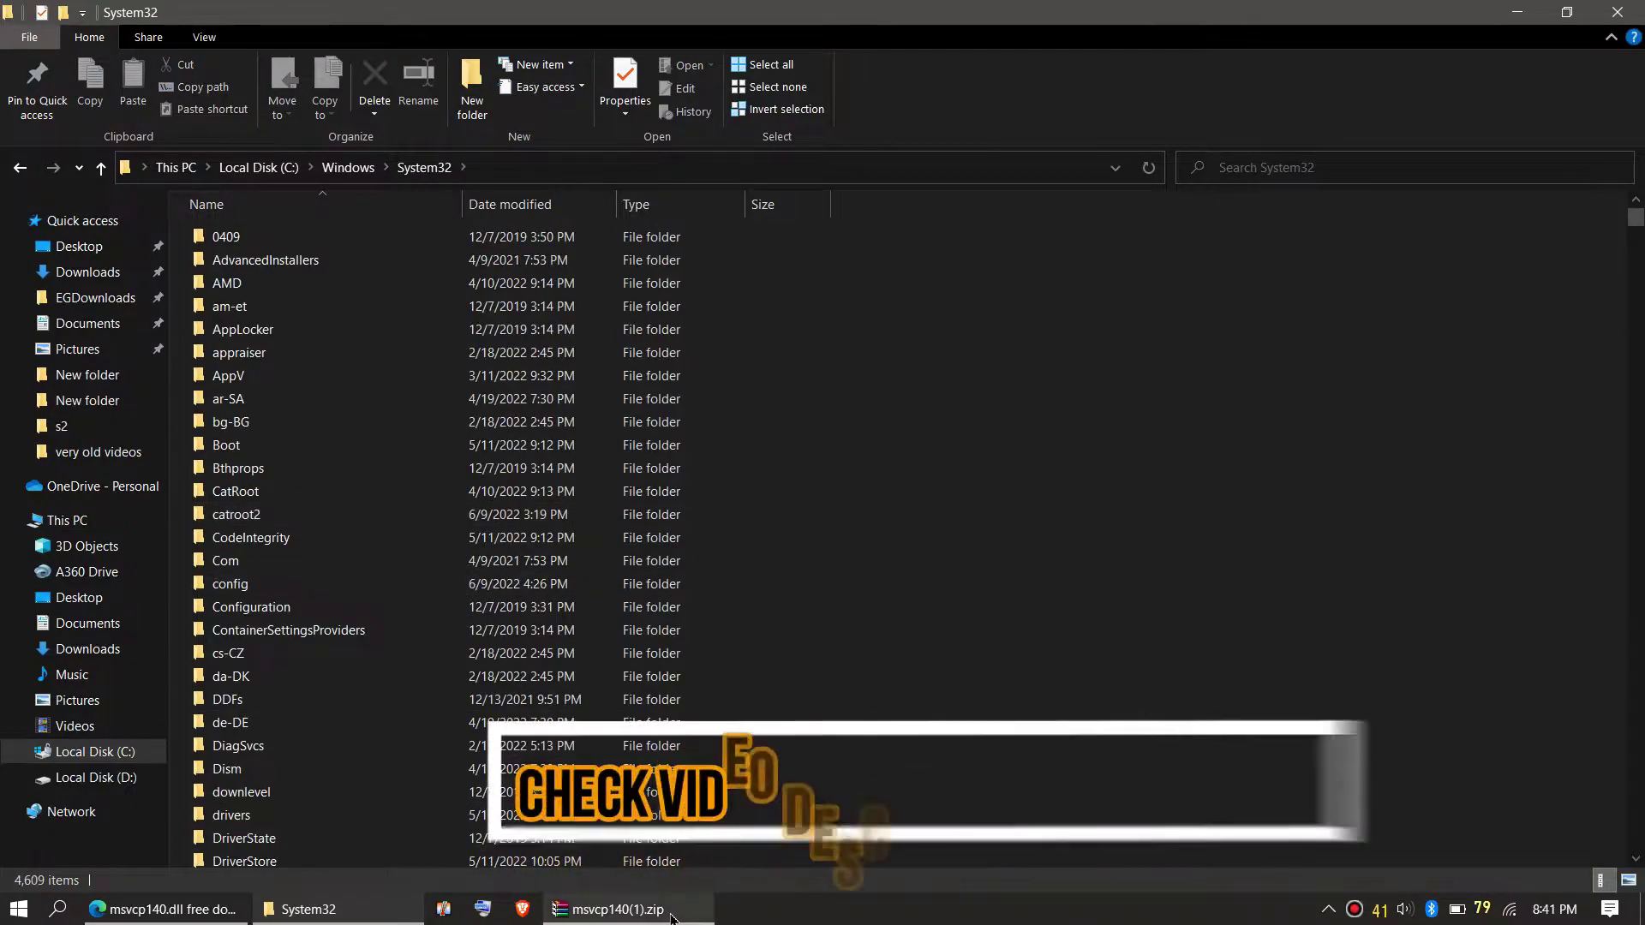
# Drag msvcp140.dll and vcruntime140.dll from the archives into System32, replacing the existing copies.
pyautogui.click(672, 915)
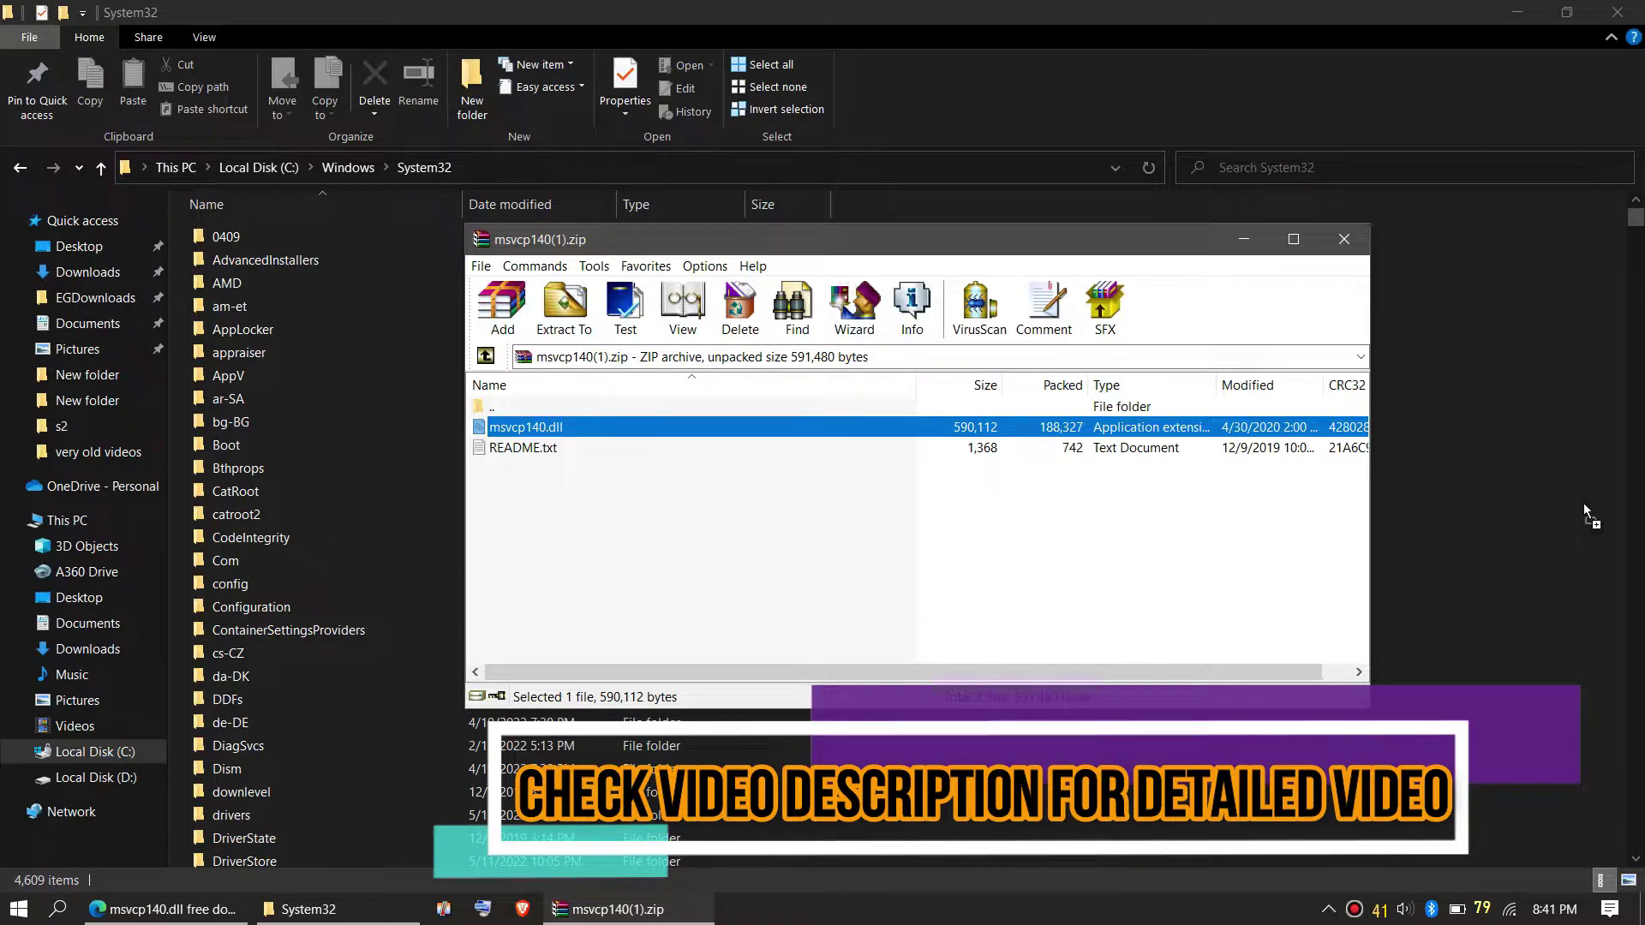
pyautogui.moveTo(1503, 482); pyautogui.dragTo(1502, 481)
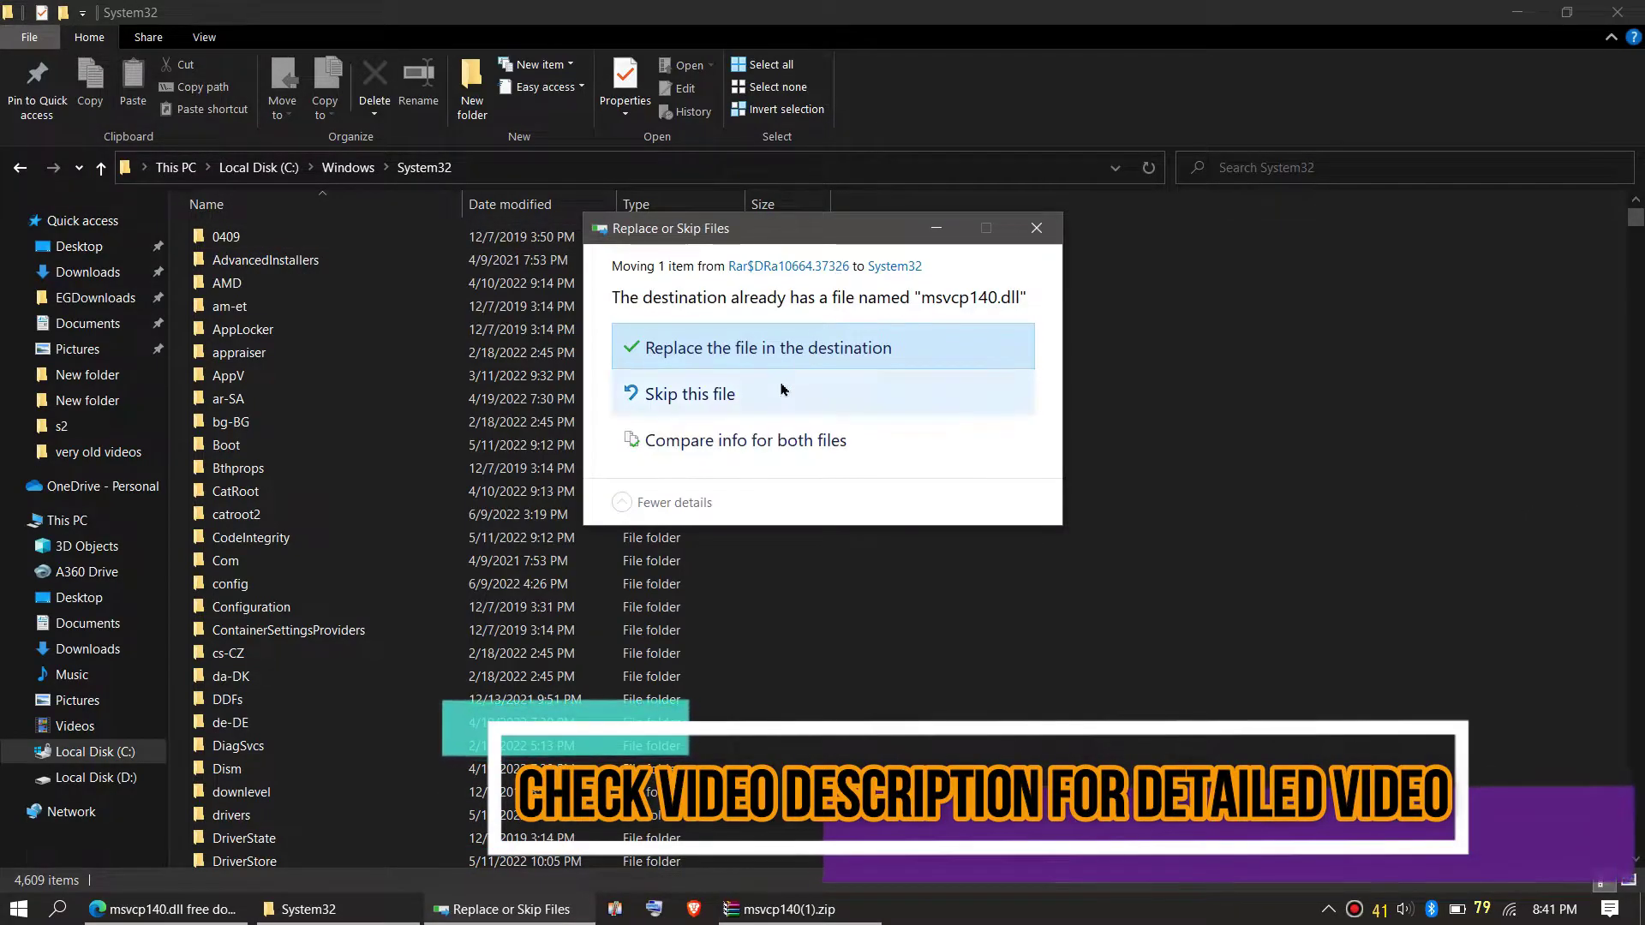
pyautogui.click(805, 331)
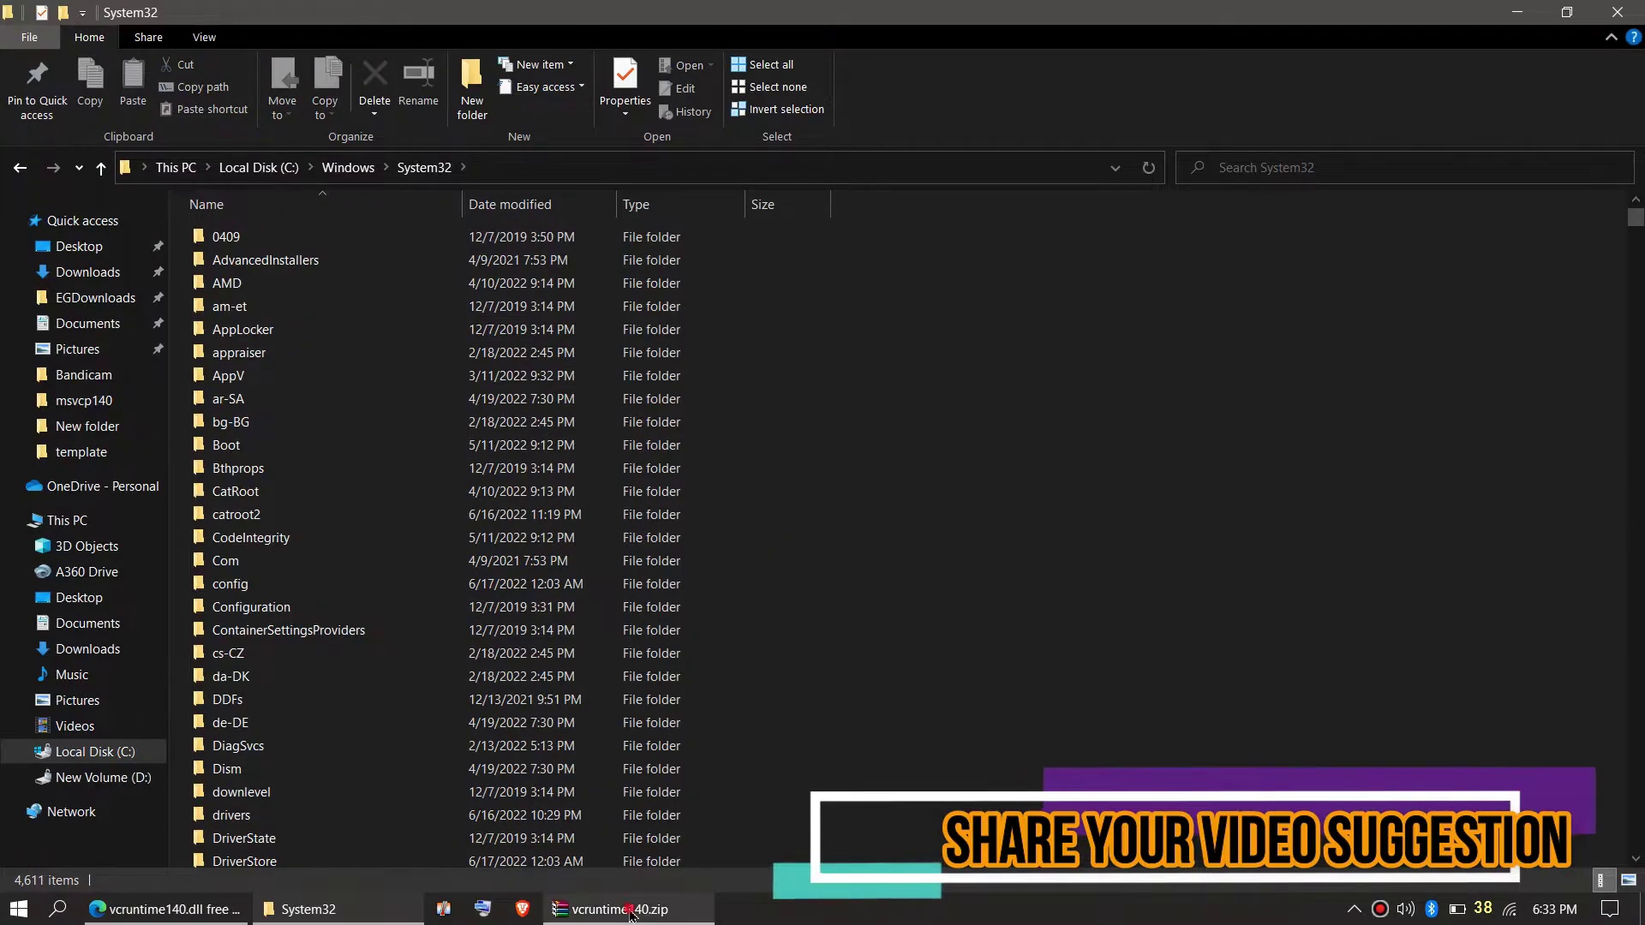
pyautogui.click(631, 910)
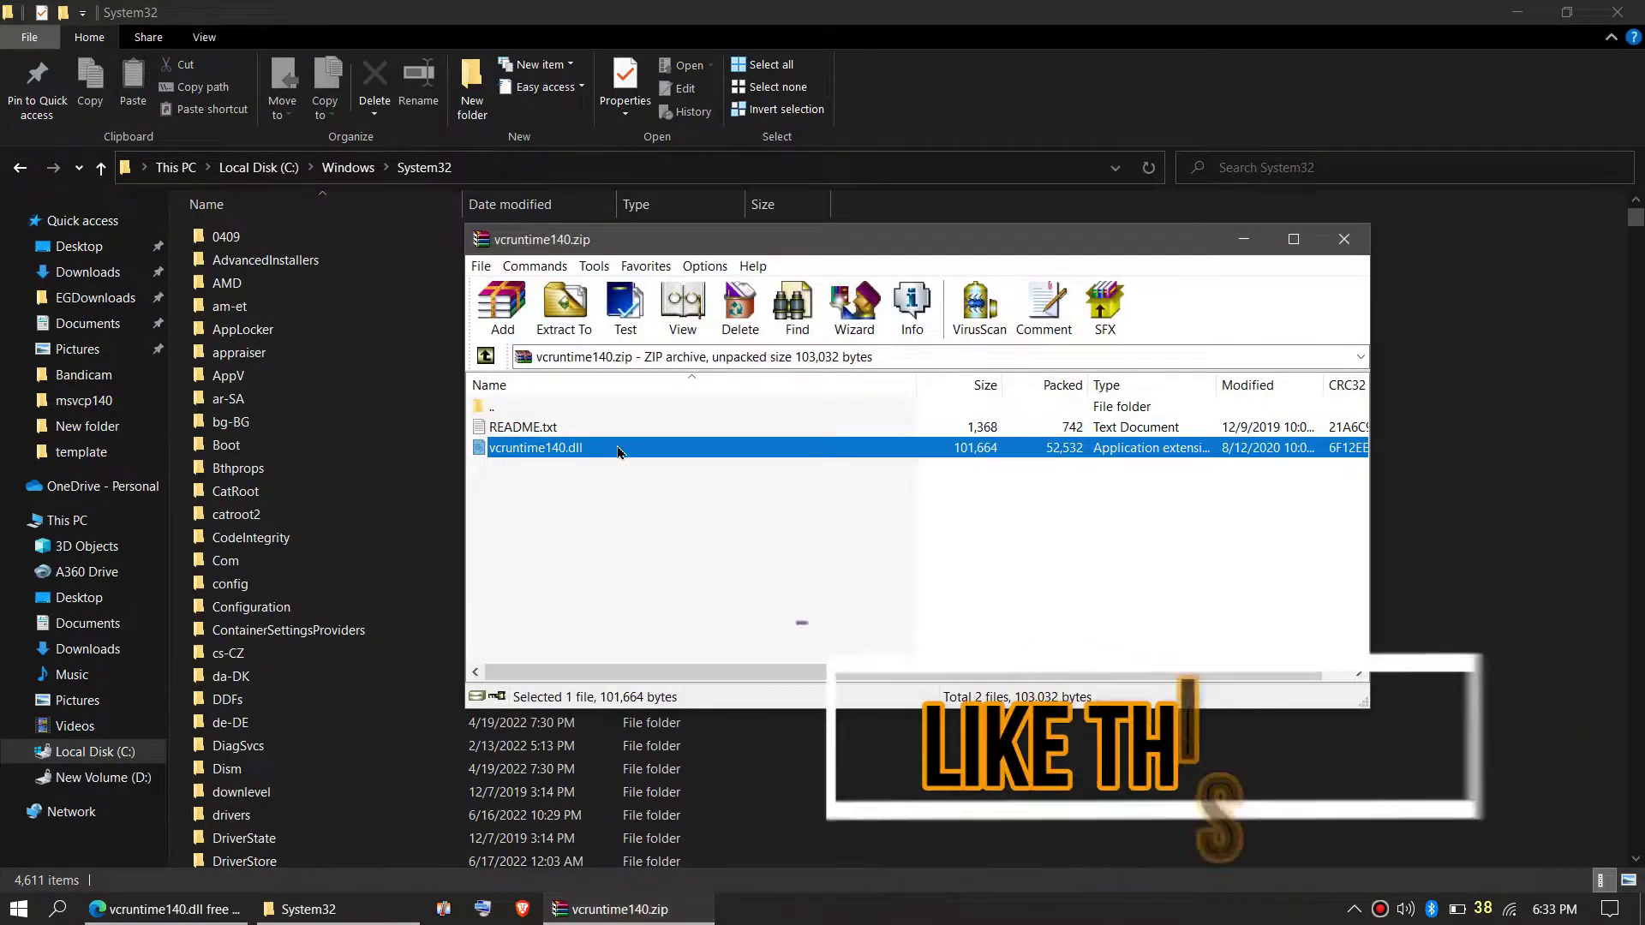
pyautogui.moveTo(536, 447); pyautogui.dragTo(326, 548)
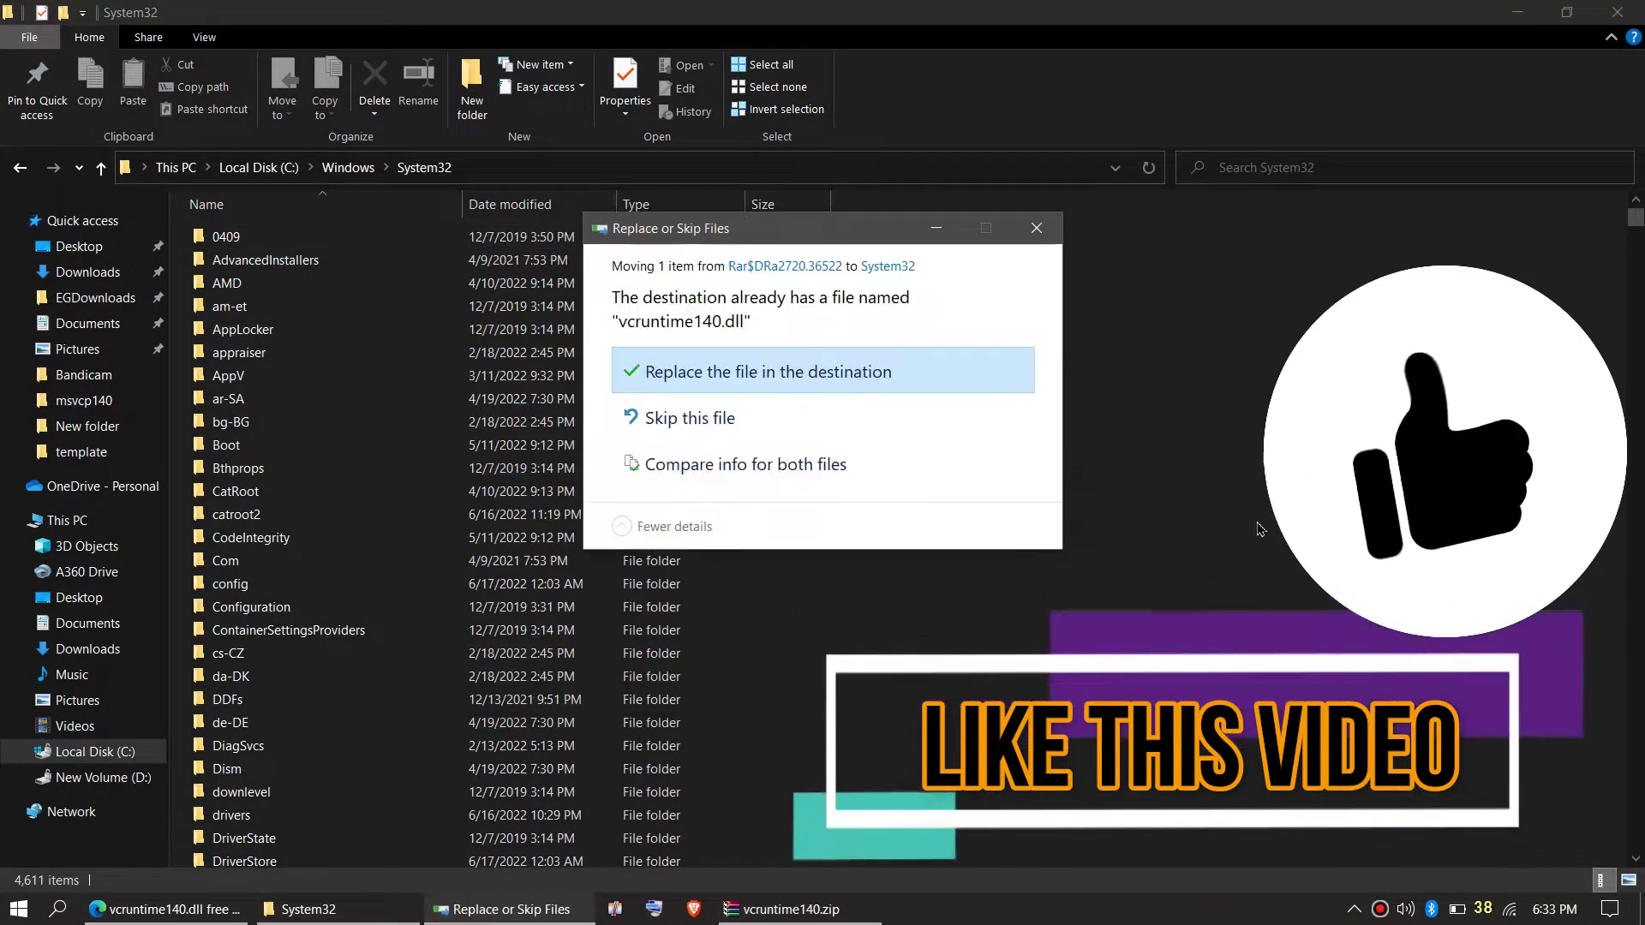
pyautogui.click(801, 421)
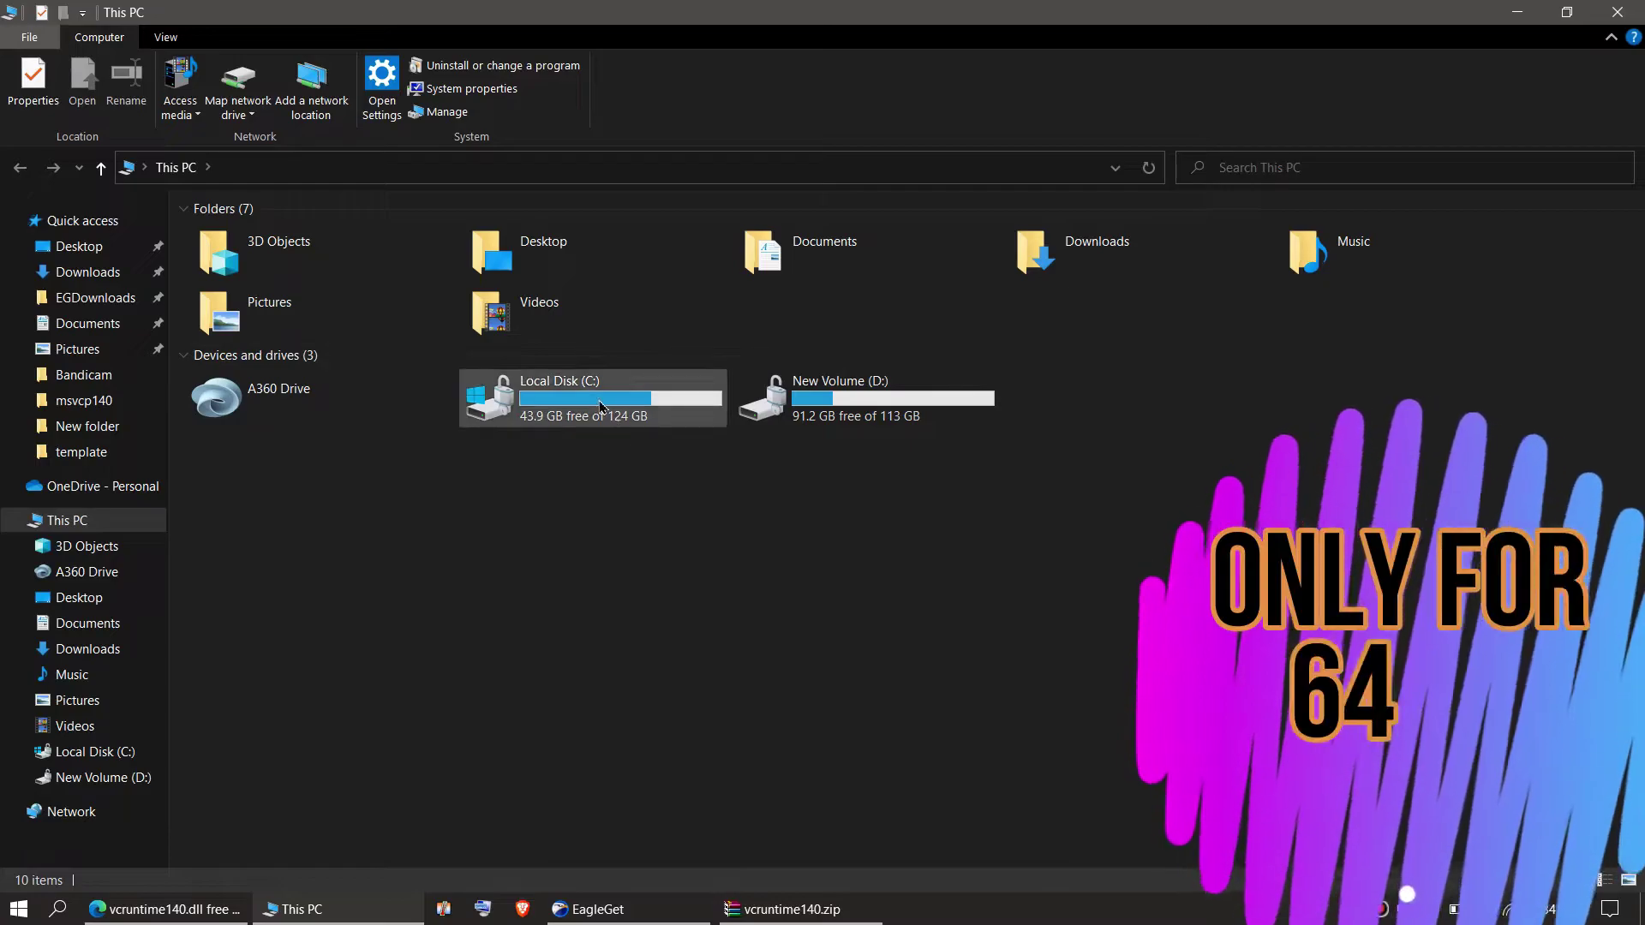
# Browse File Explorer to the C:\Windows\SysWOW64 folder.
pyautogui.doubleClick(603, 406)
pyautogui.click(278, 398)
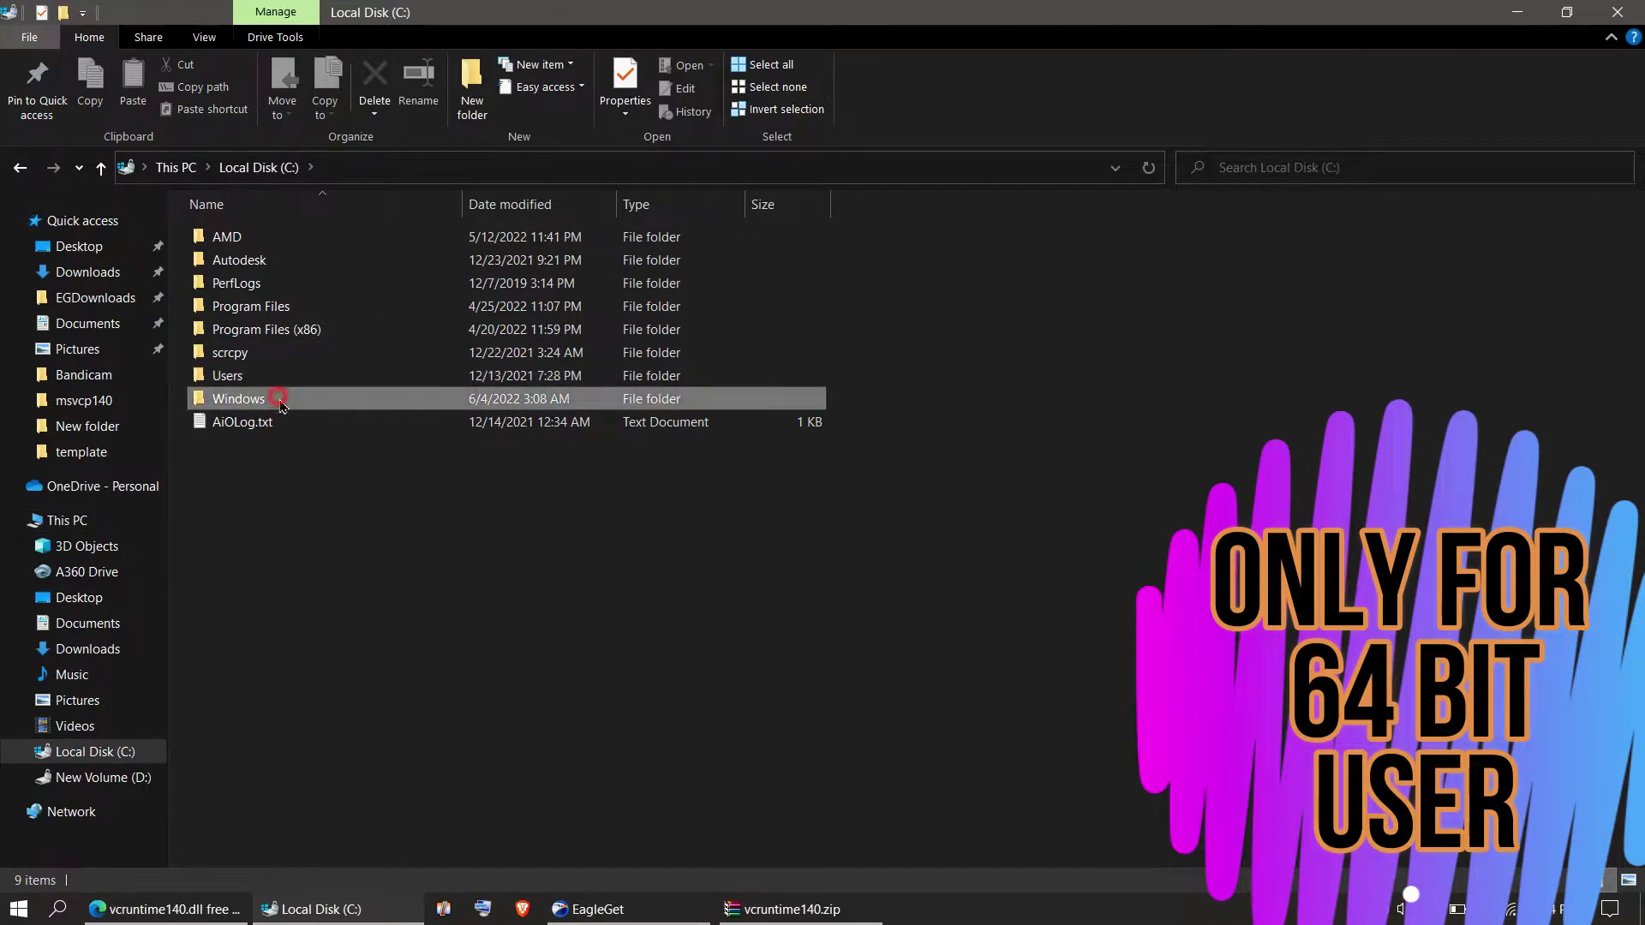
pyautogui.doubleClick(278, 398)
pyautogui.scroll(-20, 857, 454)
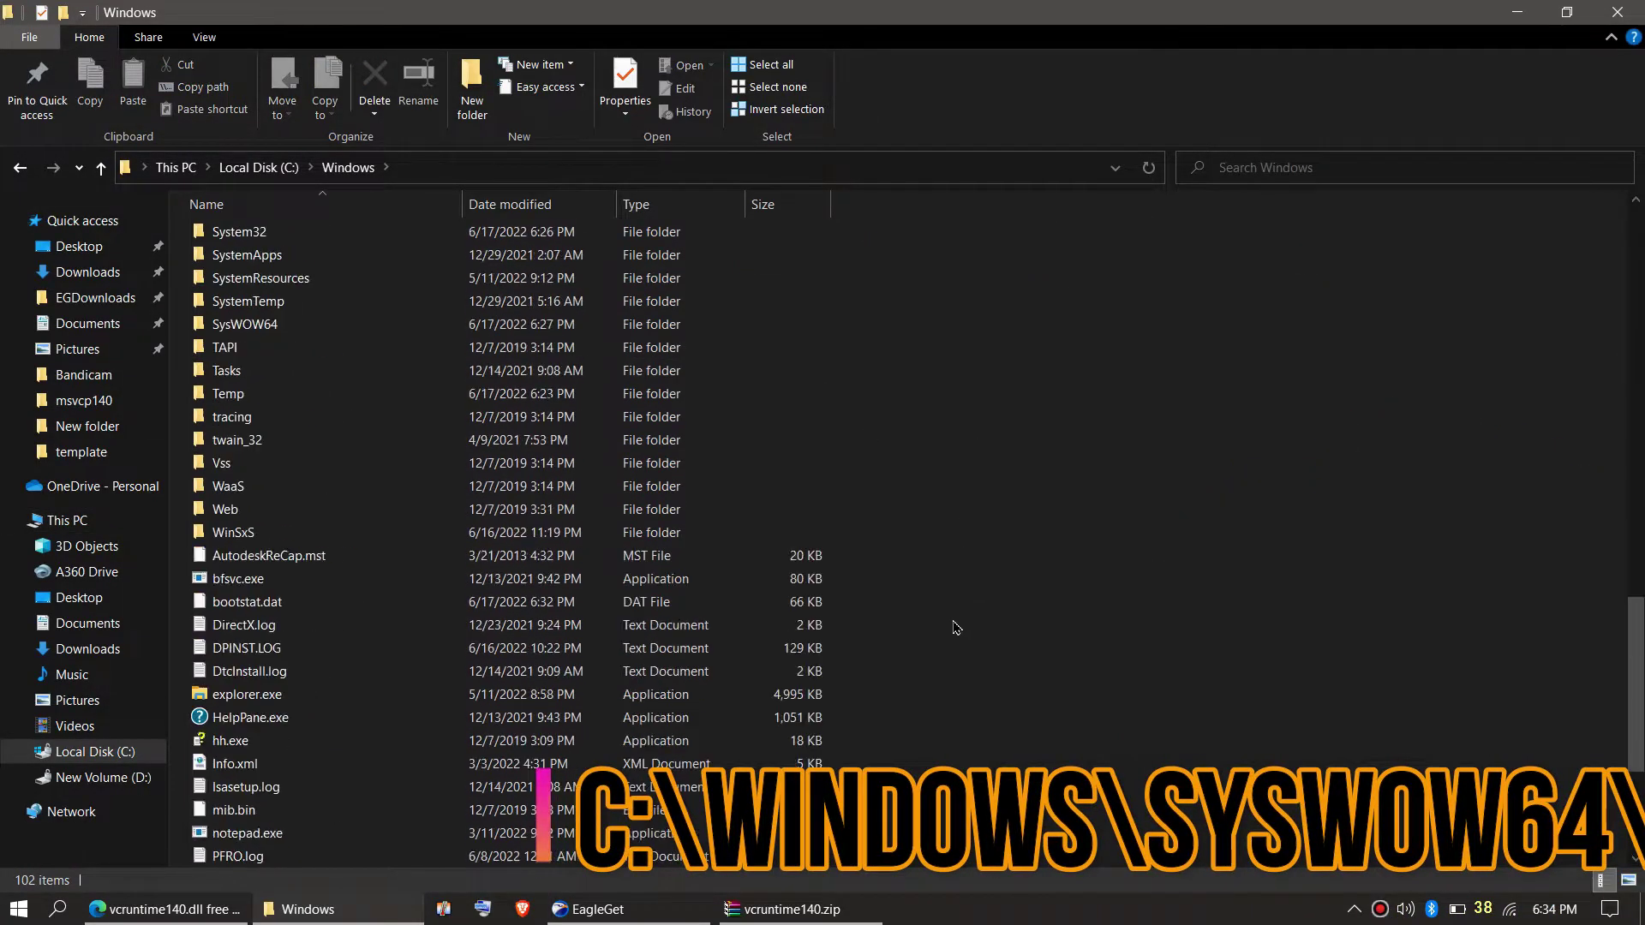
pyautogui.doubleClick(248, 324)
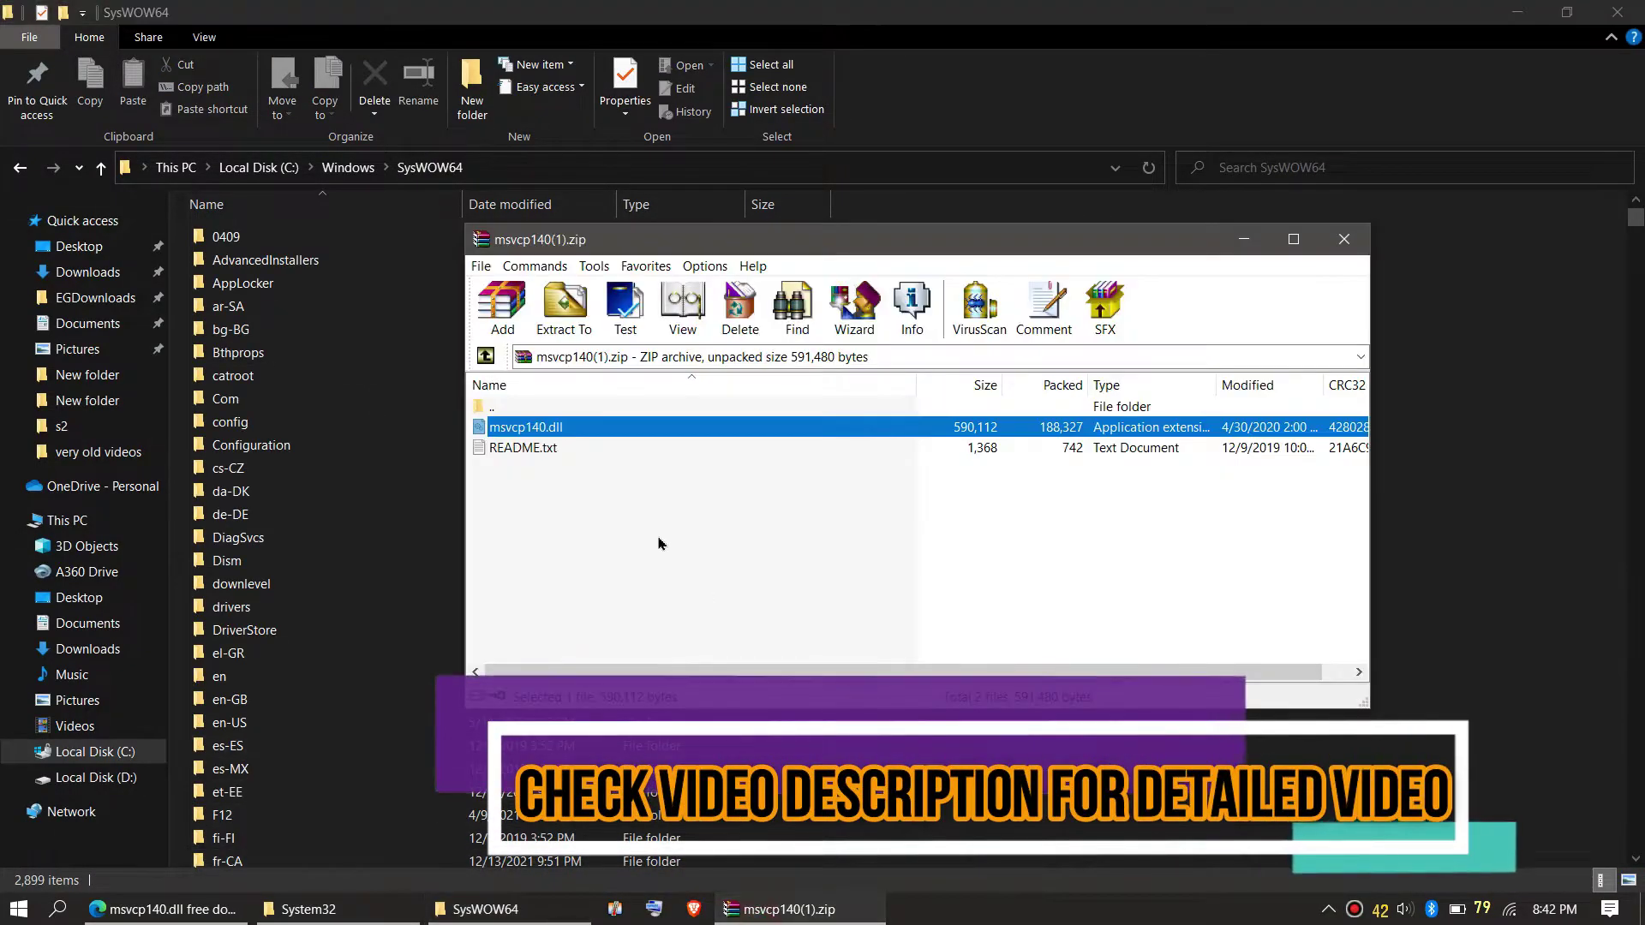
# Drag msvcp140.dll and vcruntime140.dll from the archives into SysWOW64, replacing the existing copies.
pyautogui.click(582, 428)
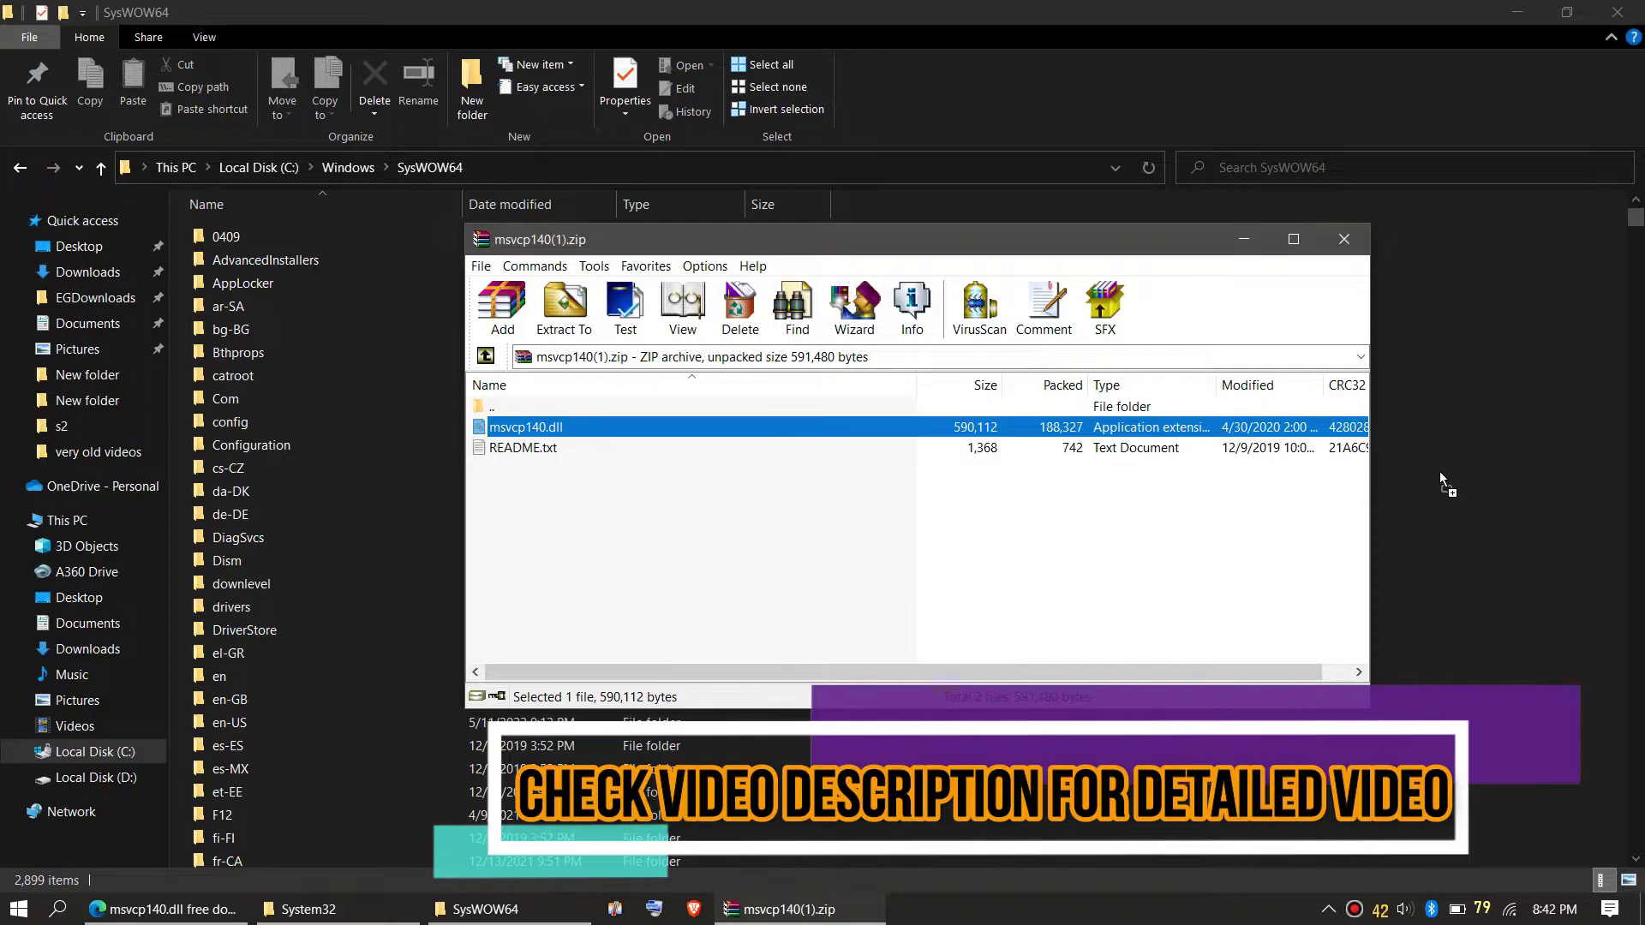
pyautogui.moveTo(1440, 474); pyautogui.dragTo(1442, 477)
pyautogui.click(908, 320)
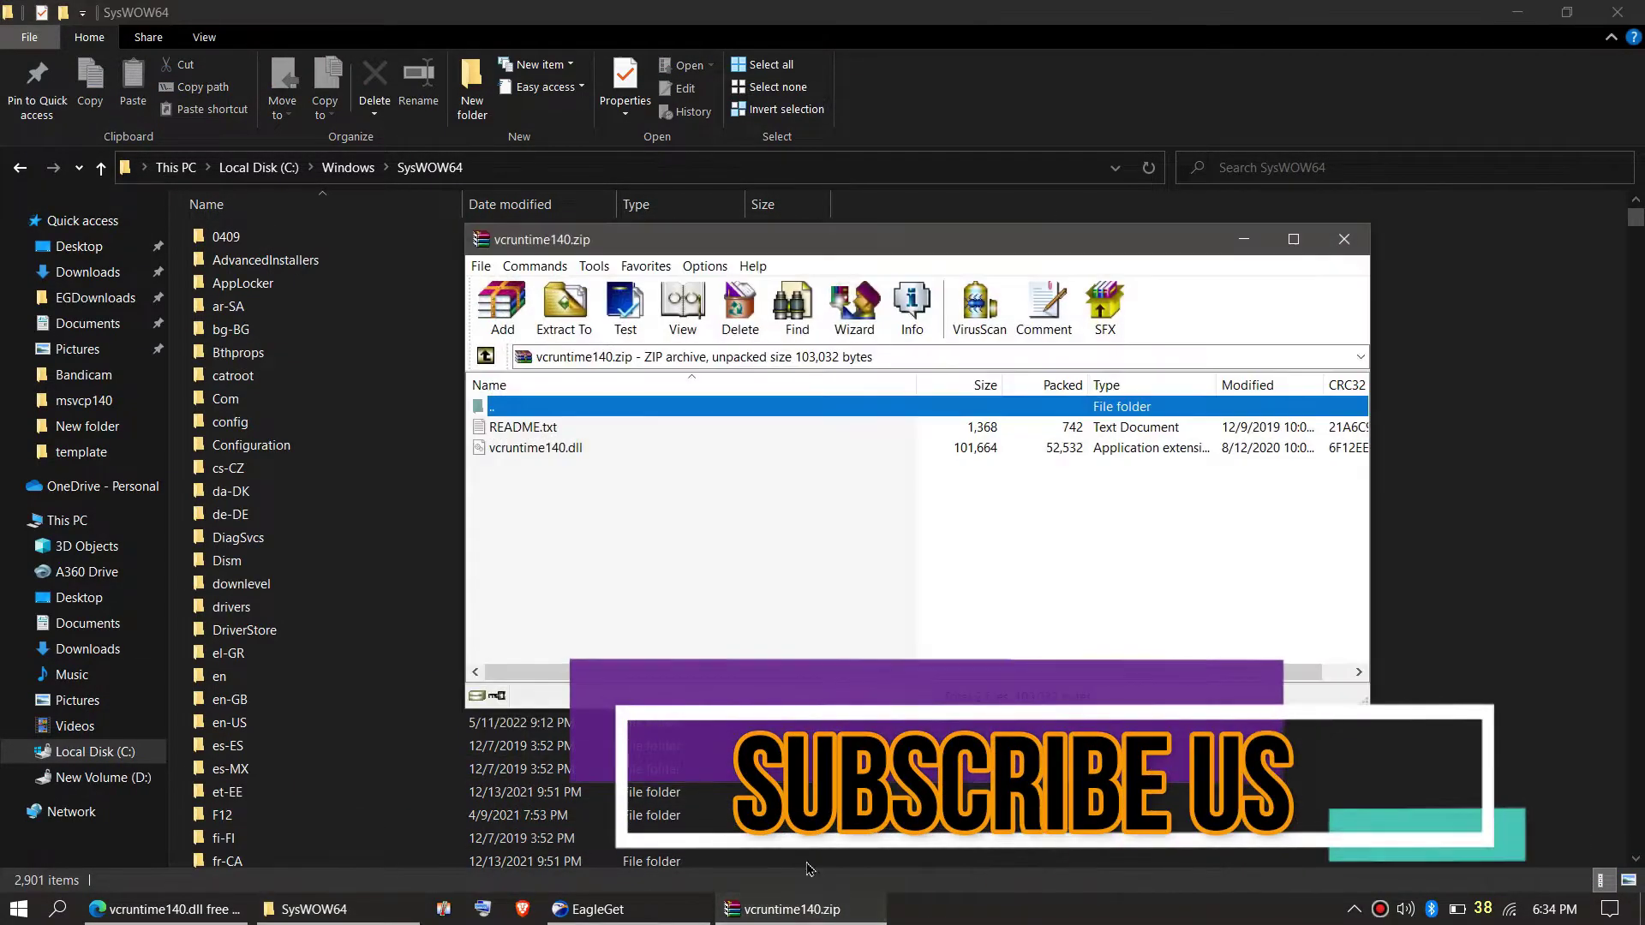
pyautogui.click(525, 448)
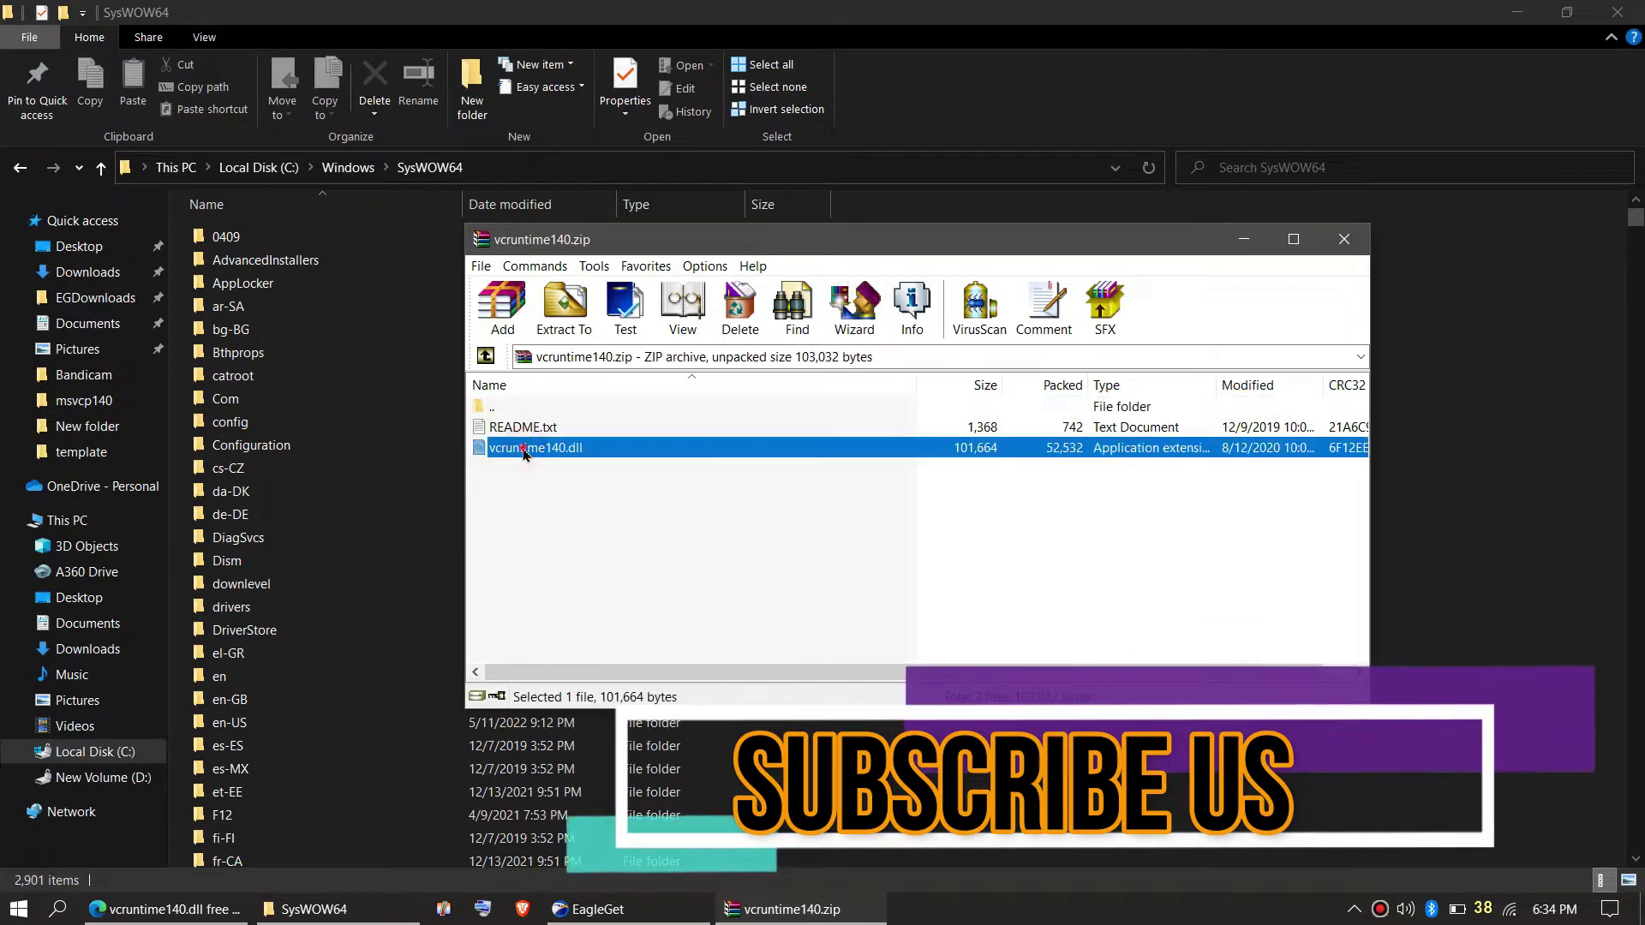
pyautogui.moveTo(525, 448); pyautogui.dragTo(1440, 474)
pyautogui.click(734, 367)
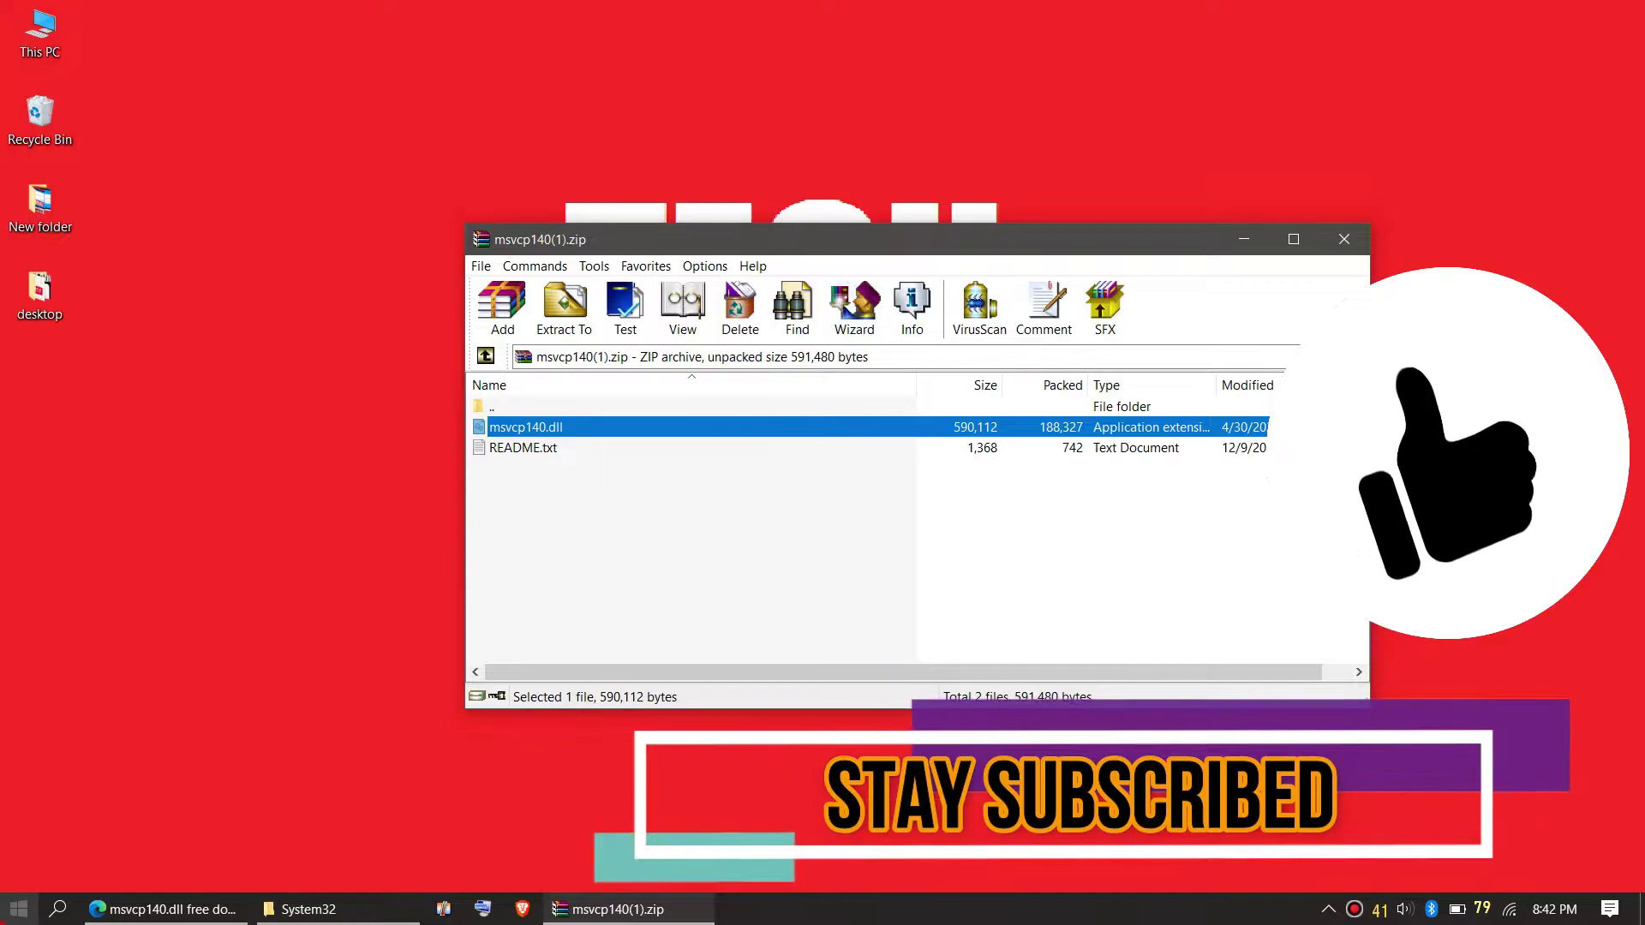
pyautogui.press('super')
# Search Google for 'download visual c++' and open the Visual C++ 2015 Redistributable page.
pyautogui.click(26, 867)
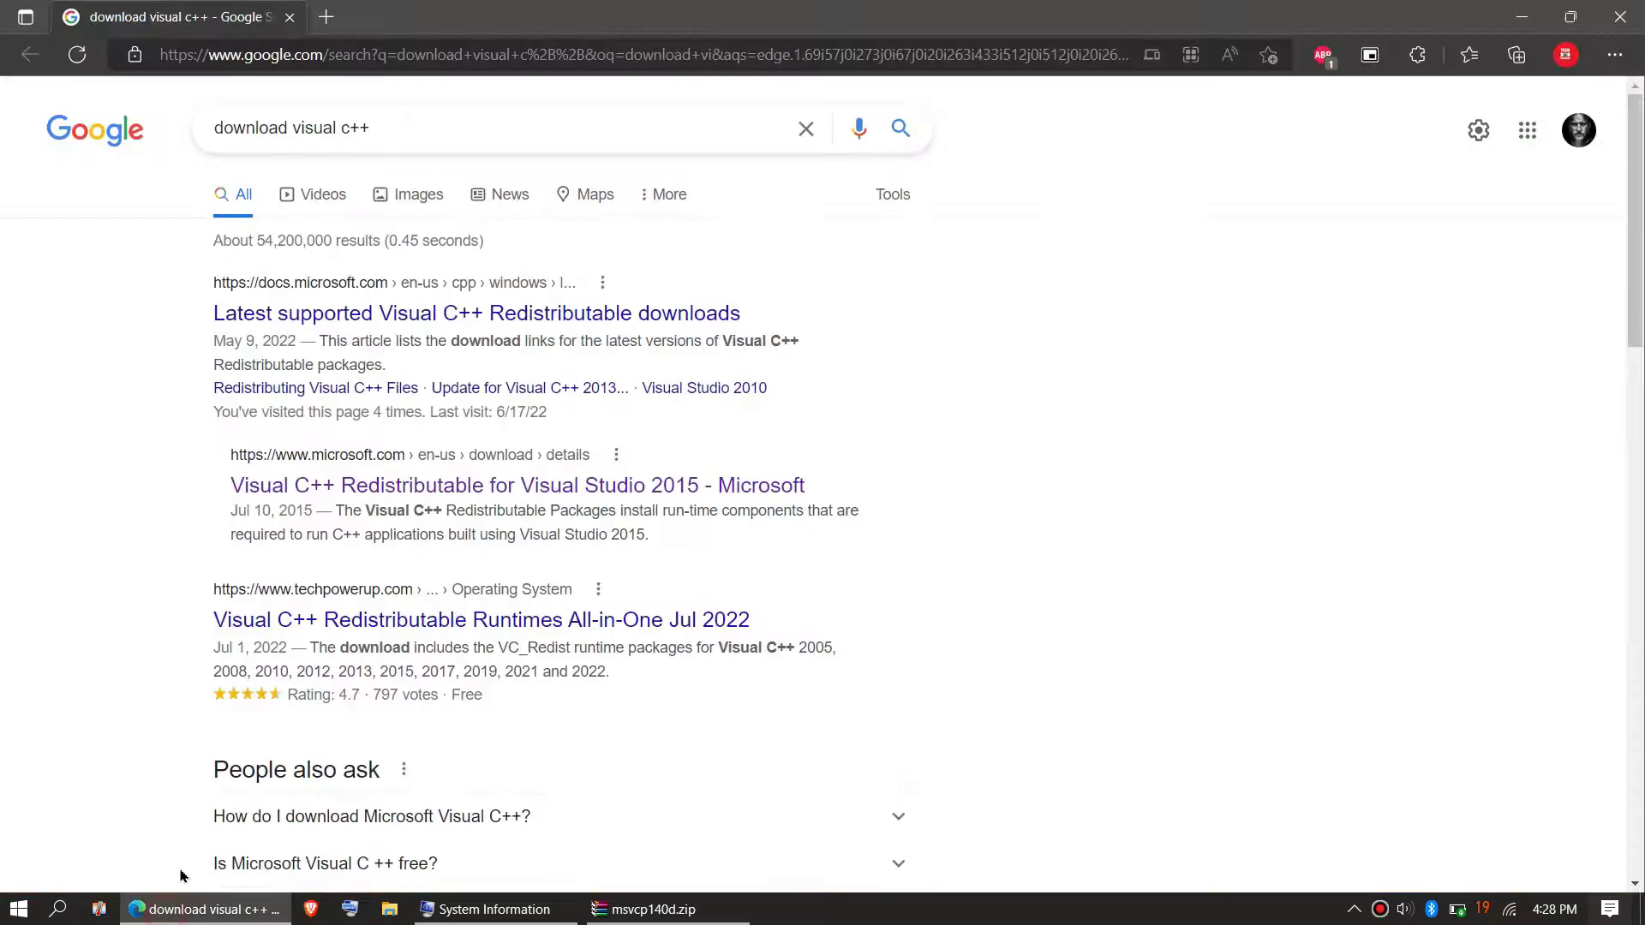
pyautogui.click(374, 126)
pyautogui.click(50, 256)
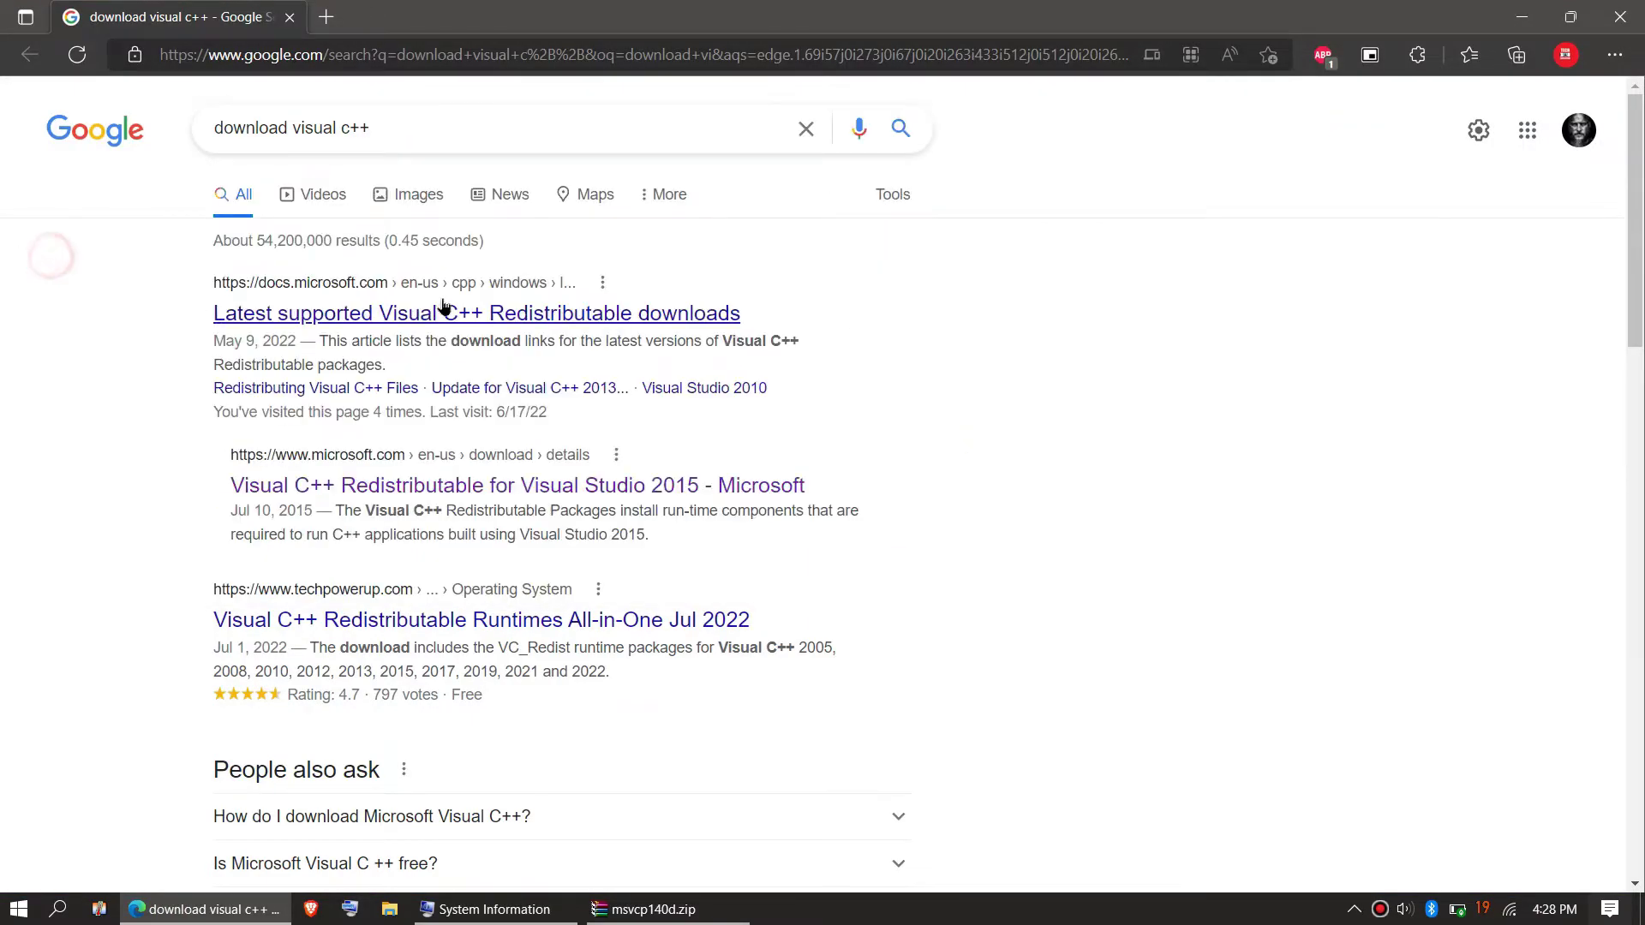
pyautogui.click(359, 484)
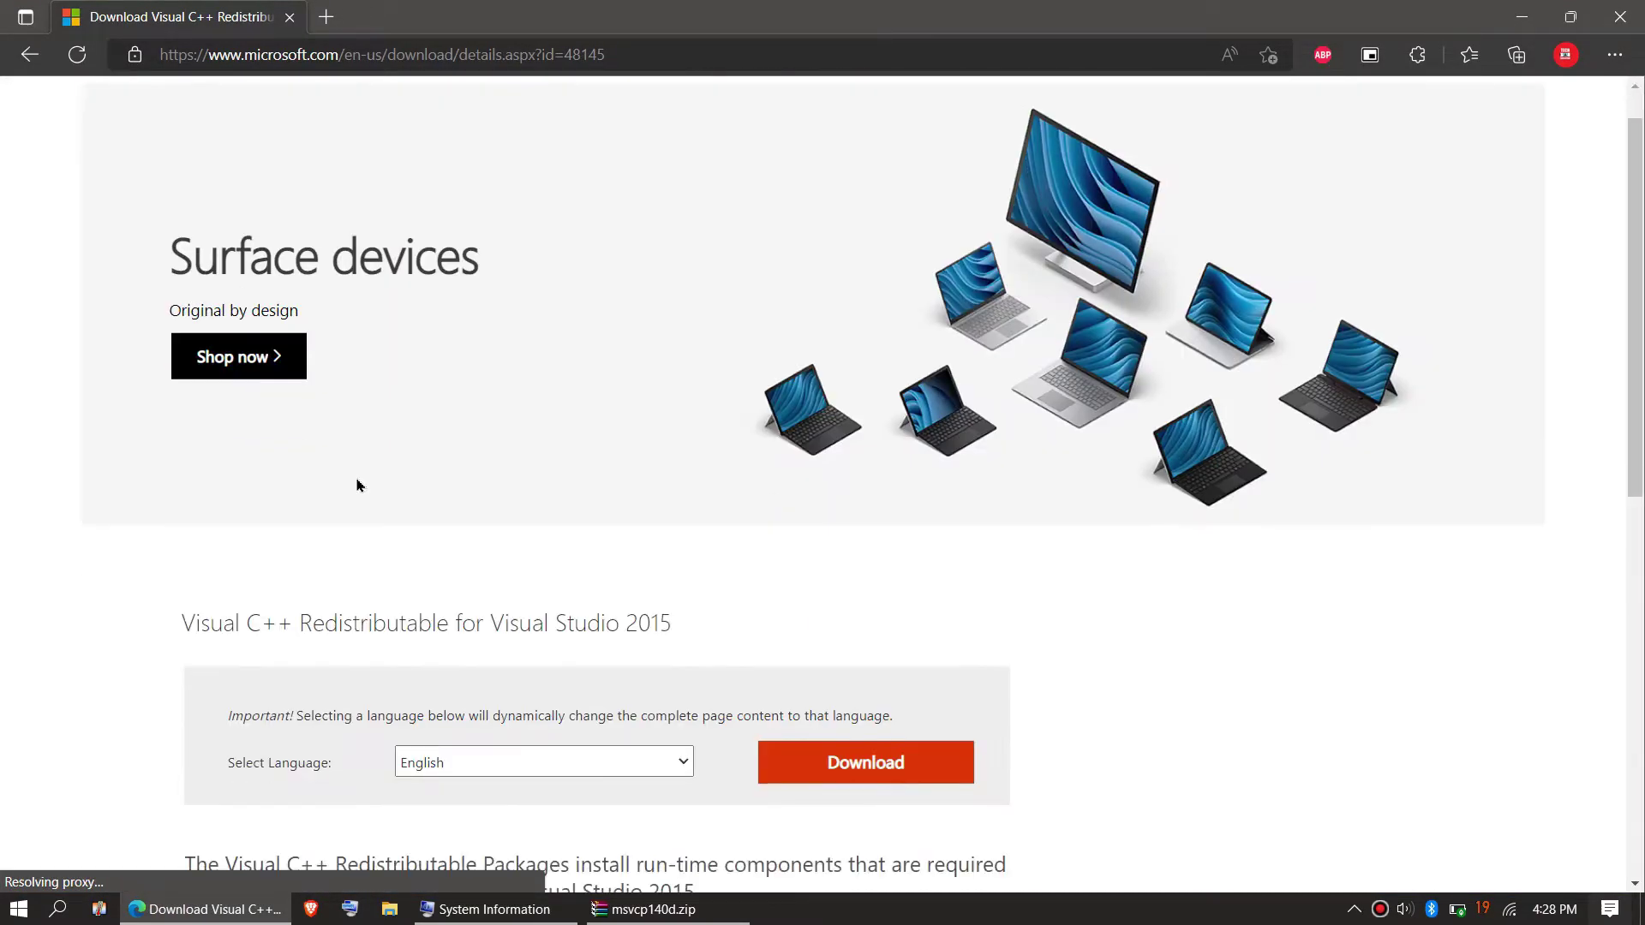
# Choose vc_redist.x64.exe for download and expand the install instructions.
pyautogui.scroll(-4, 517, 461)
pyautogui.click(838, 463)
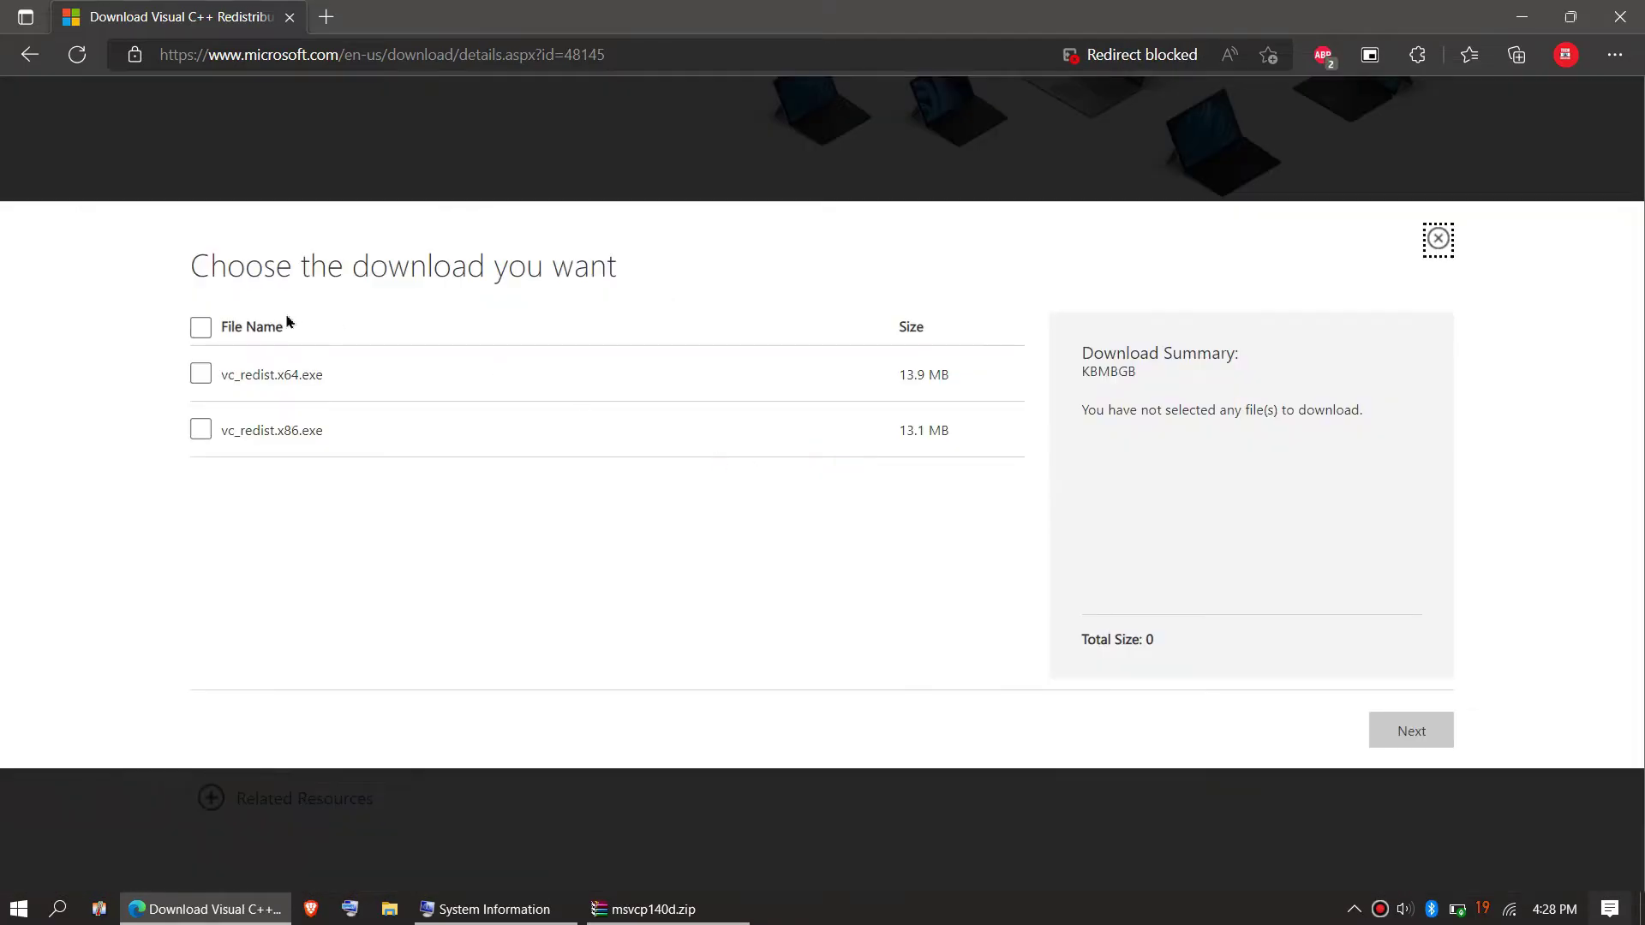
pyautogui.click(1417, 730)
pyautogui.scroll(-5, 323, 492)
pyautogui.click(257, 375)
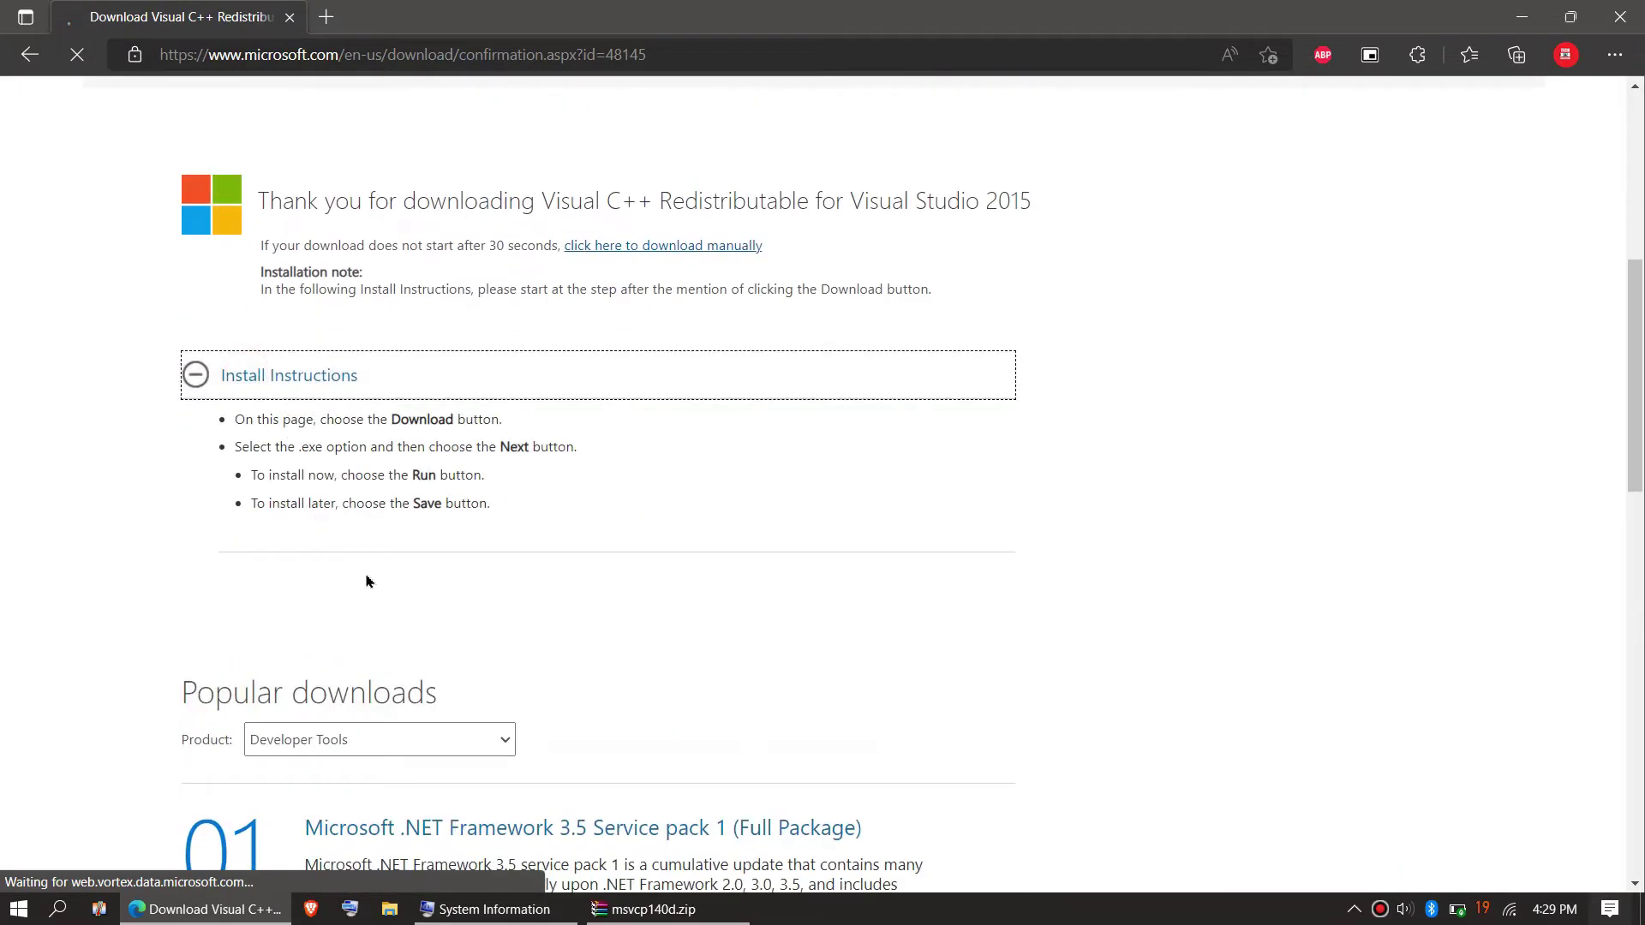
pyautogui.scroll(-5, 367, 582)
pyautogui.scroll(4, 366, 576)
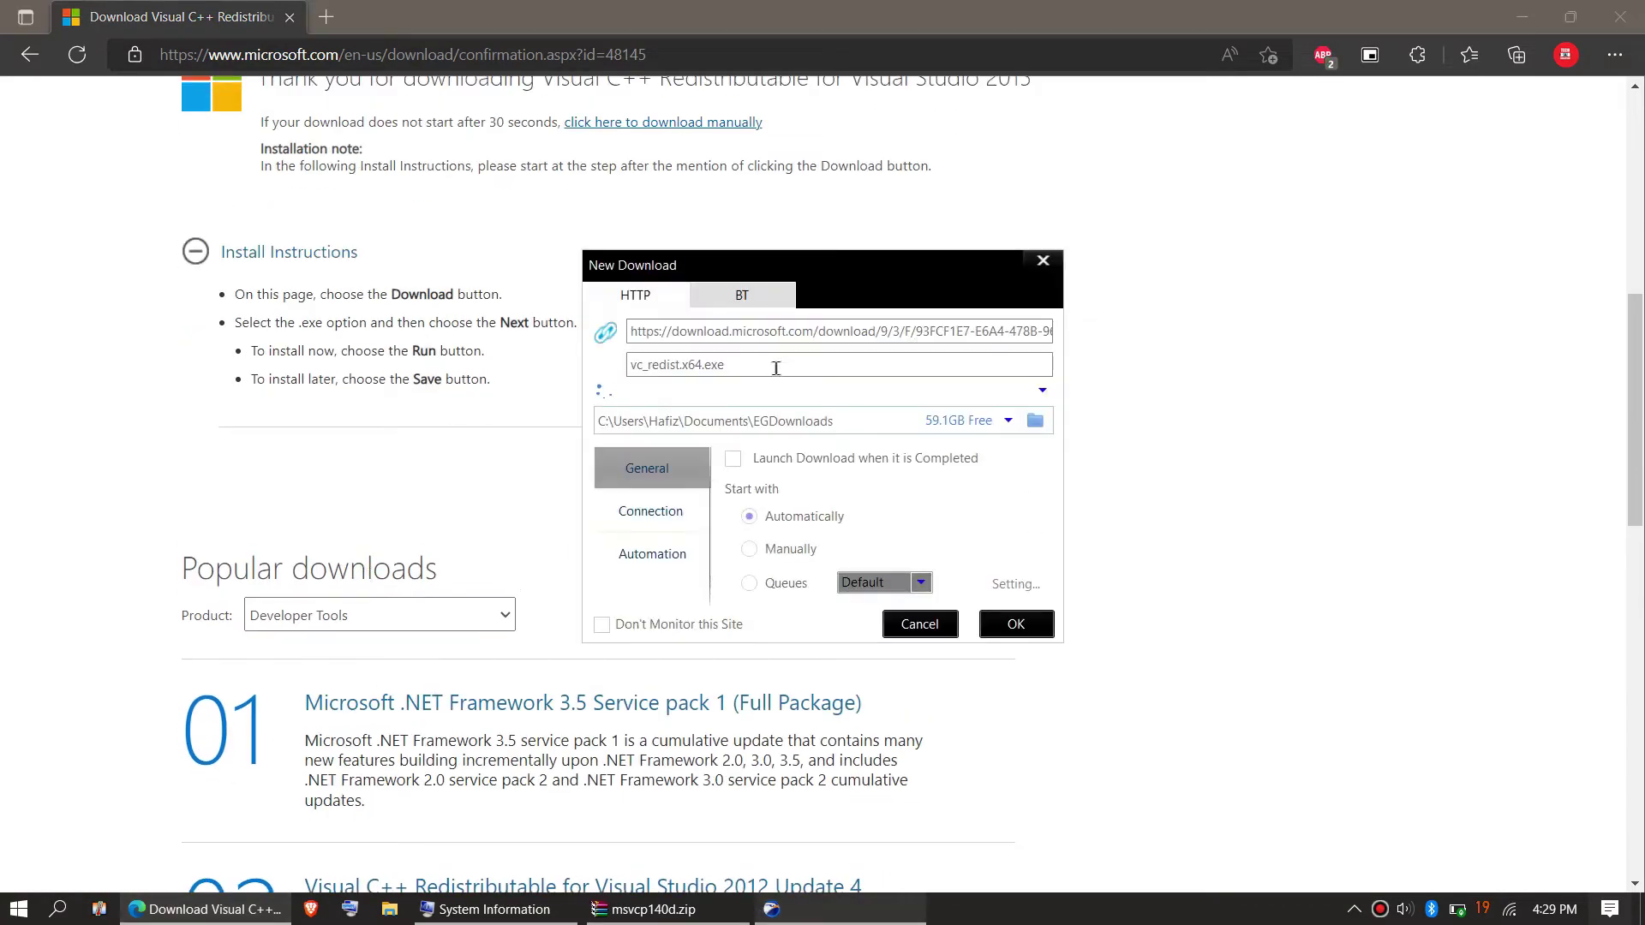